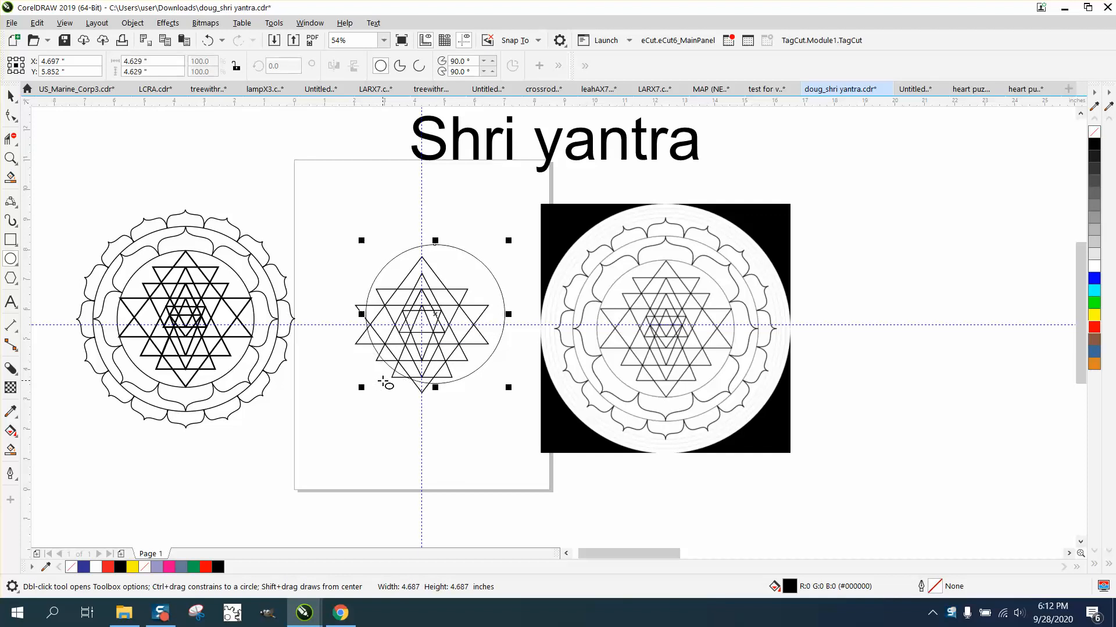
# Centre the circle on the page so that it surrounds the triangle pattern
pyautogui.press('p')
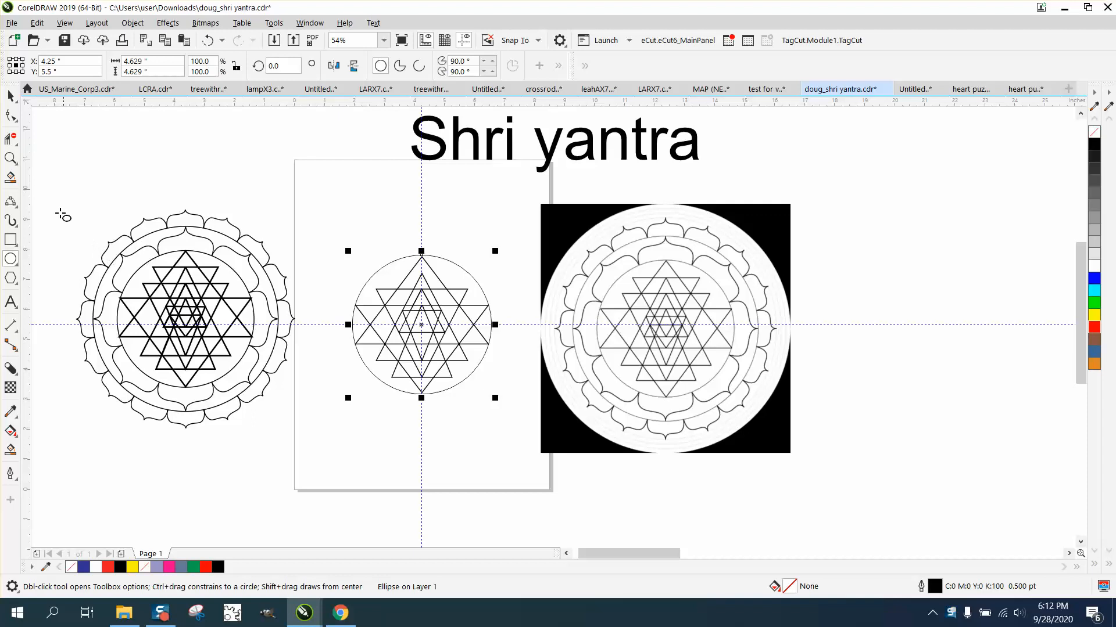
pyautogui.click(12, 160)
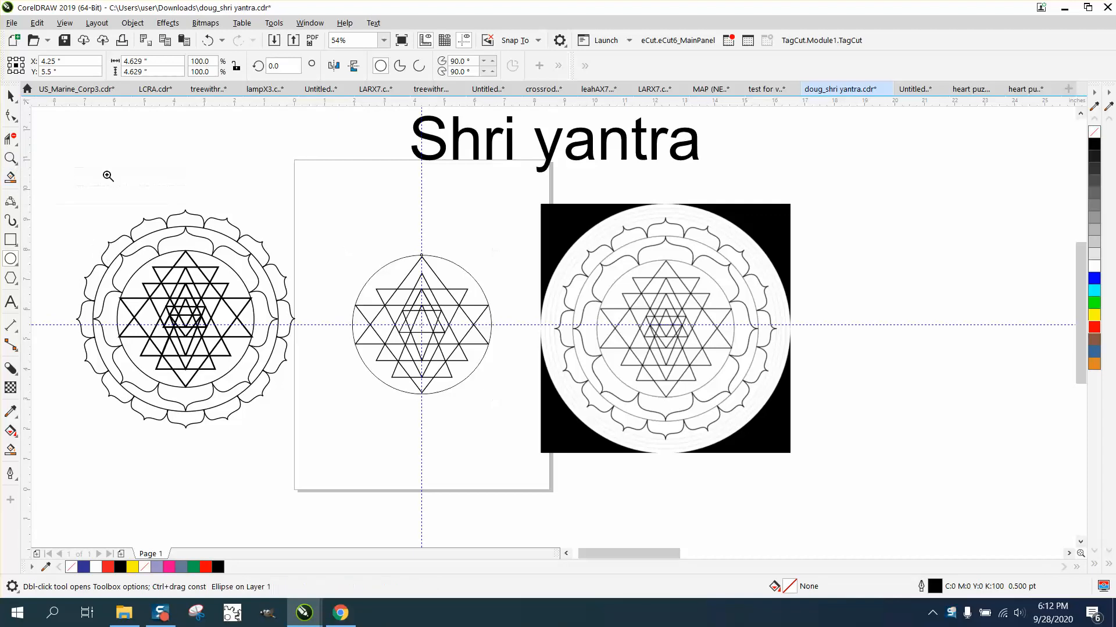
pyautogui.click(414, 330)
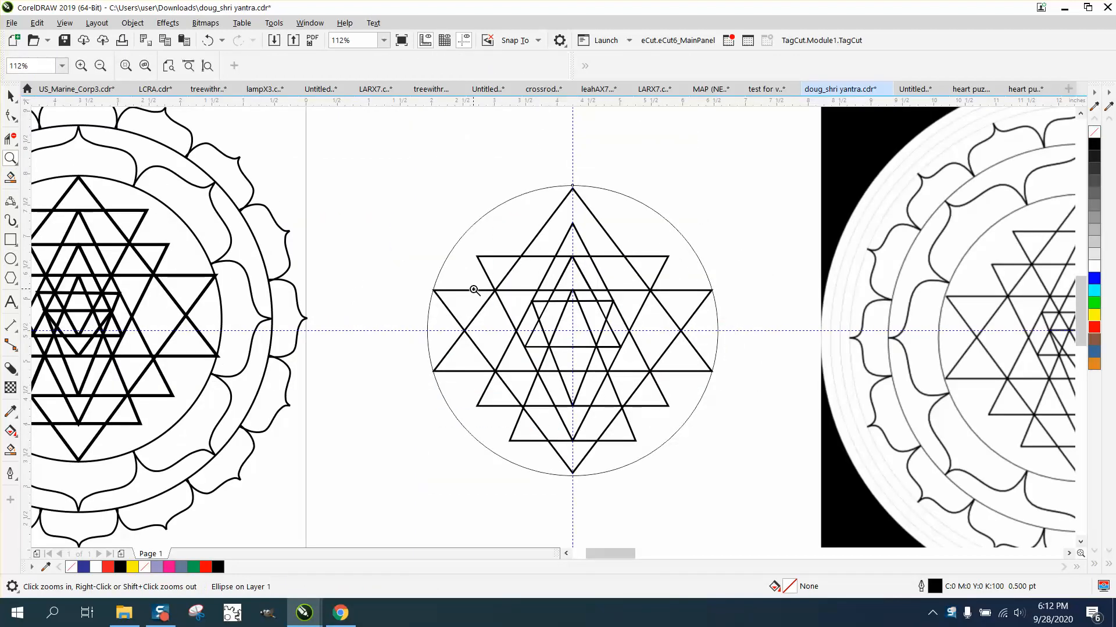
pyautogui.scroll(-2, 474, 290)
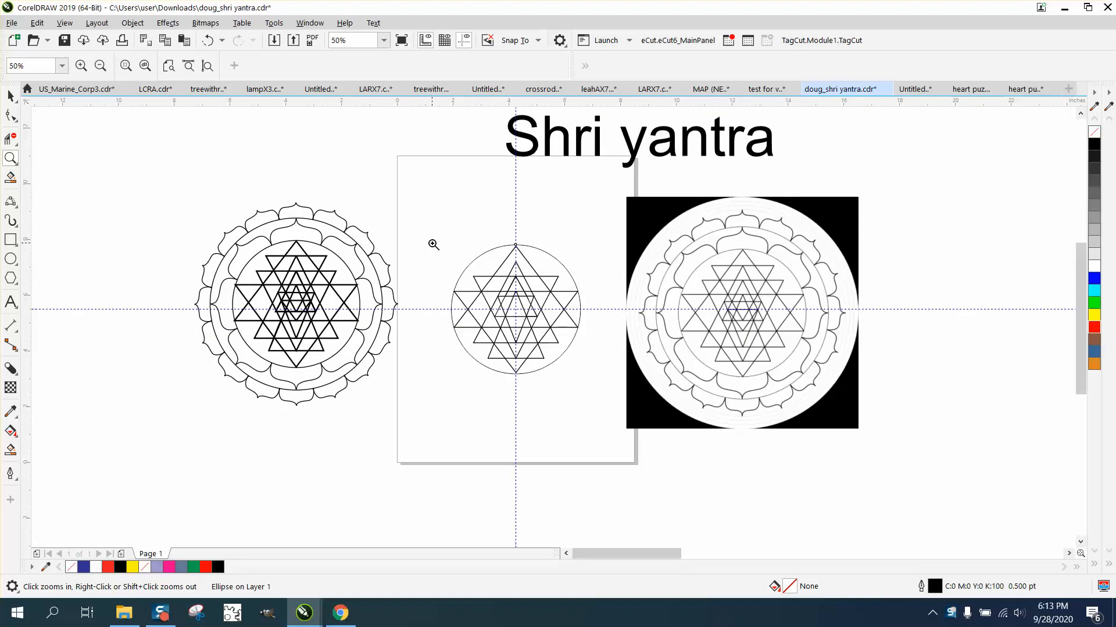
# Start a 3-Point Curve on the reference bitmap, from the left base of the inner ring's top petal to its tip
pyautogui.click(10, 95)
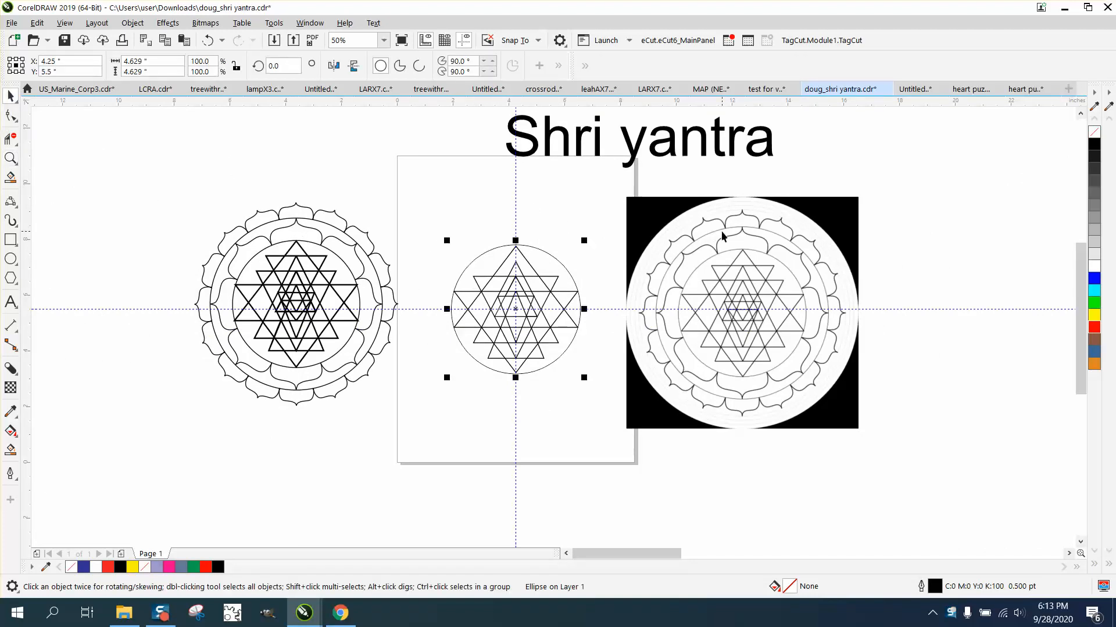
pyautogui.click(737, 243)
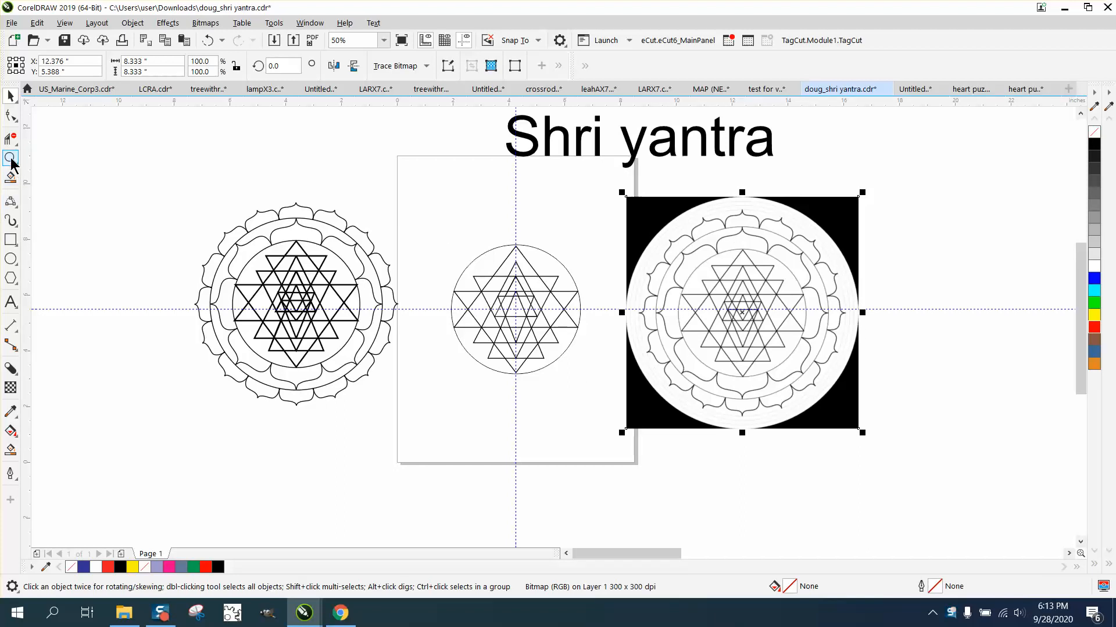
pyautogui.click(11, 158)
pyautogui.moveTo(703, 206); pyautogui.dragTo(834, 299)
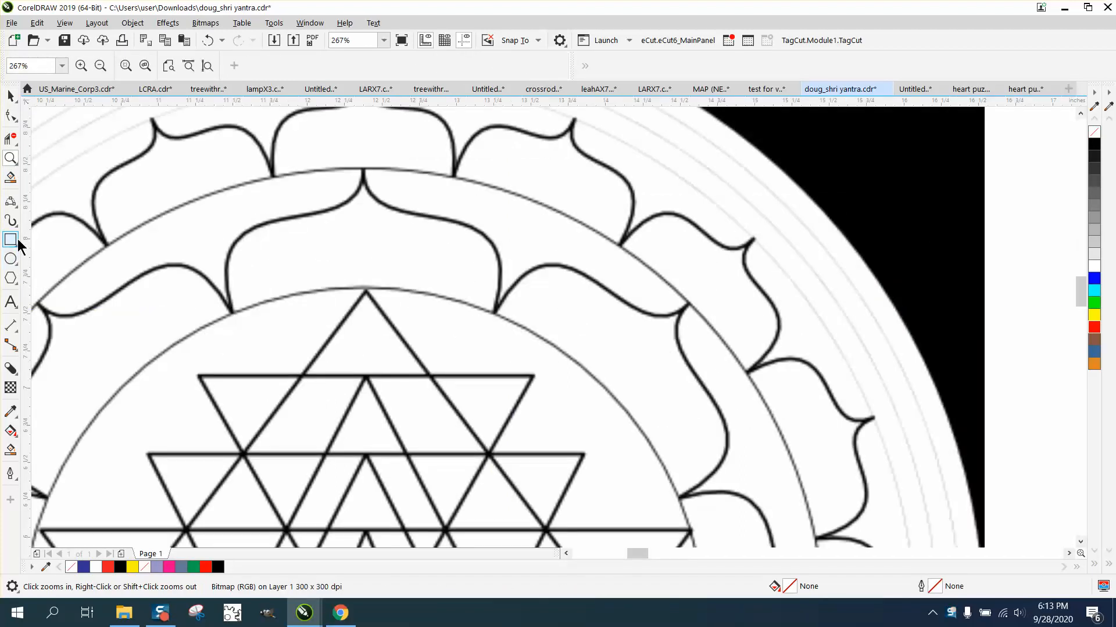
pyautogui.click(18, 208)
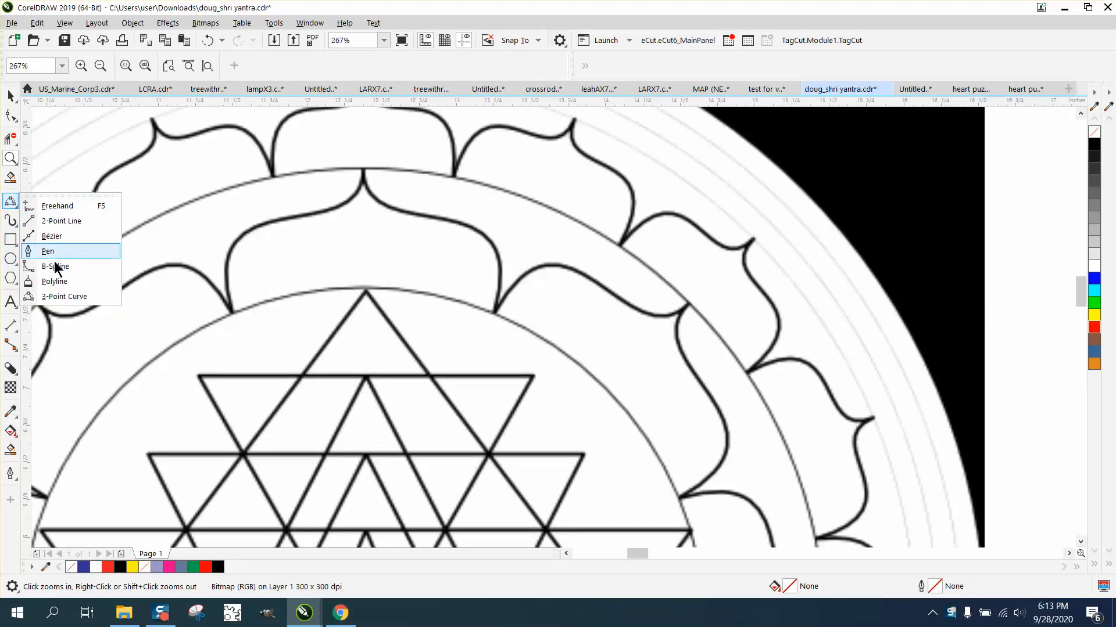
pyautogui.click(59, 297)
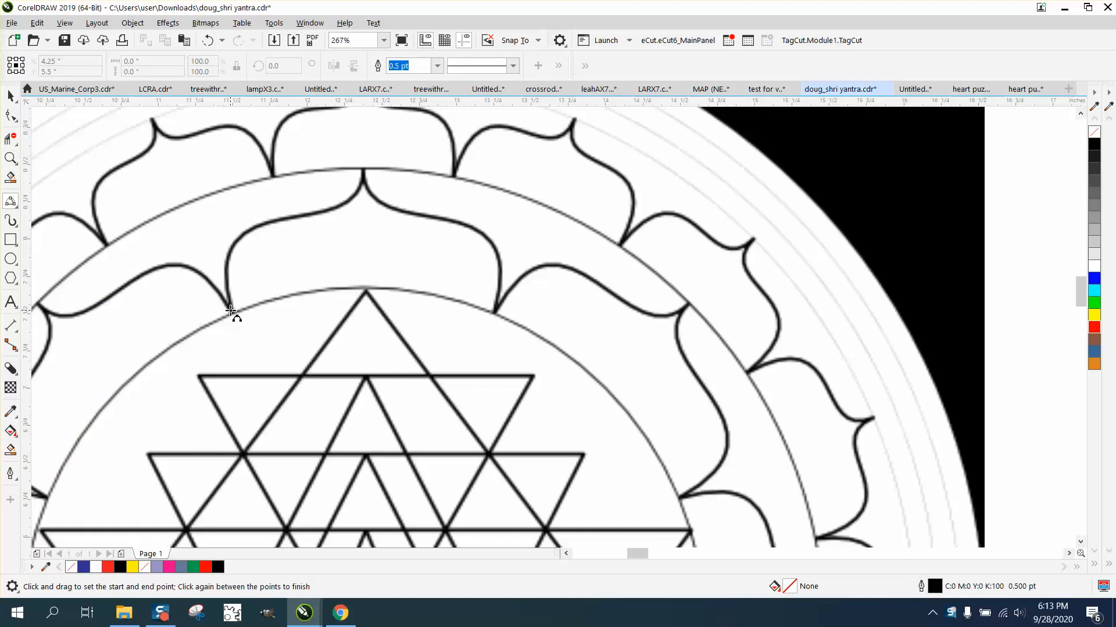
pyautogui.moveTo(230, 314); pyautogui.dragTo(364, 170)
# Bend the new line along the left half of the inner top petal, adding a middle node and adjusting its handles
pyautogui.click(10, 115)
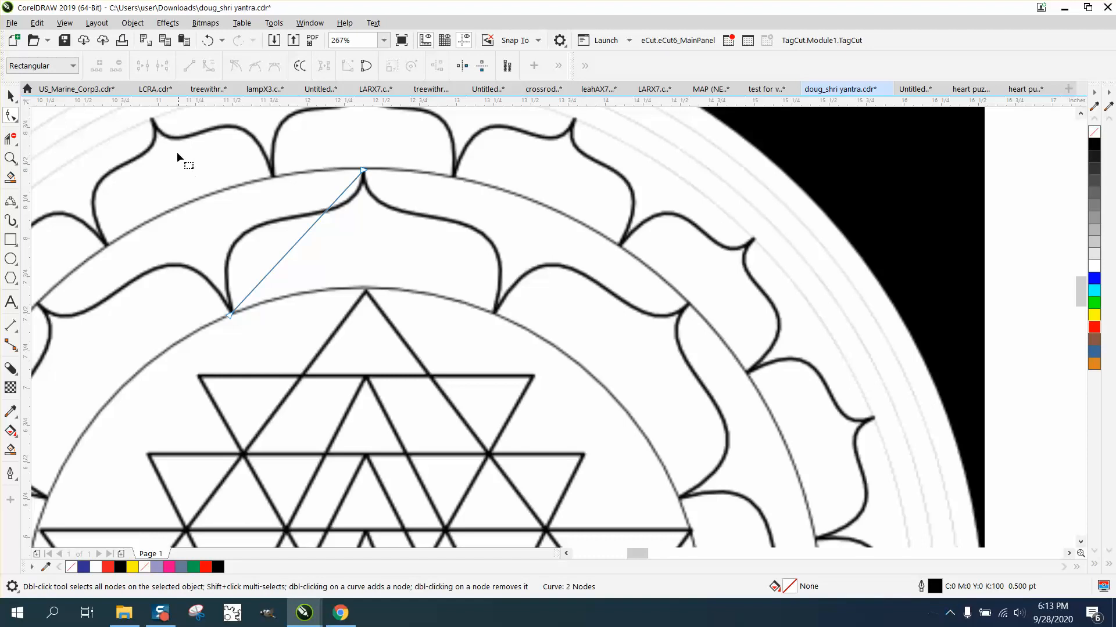
pyautogui.moveTo(483, 357); pyautogui.dragTo(482, 357)
pyautogui.rightClick(366, 174)
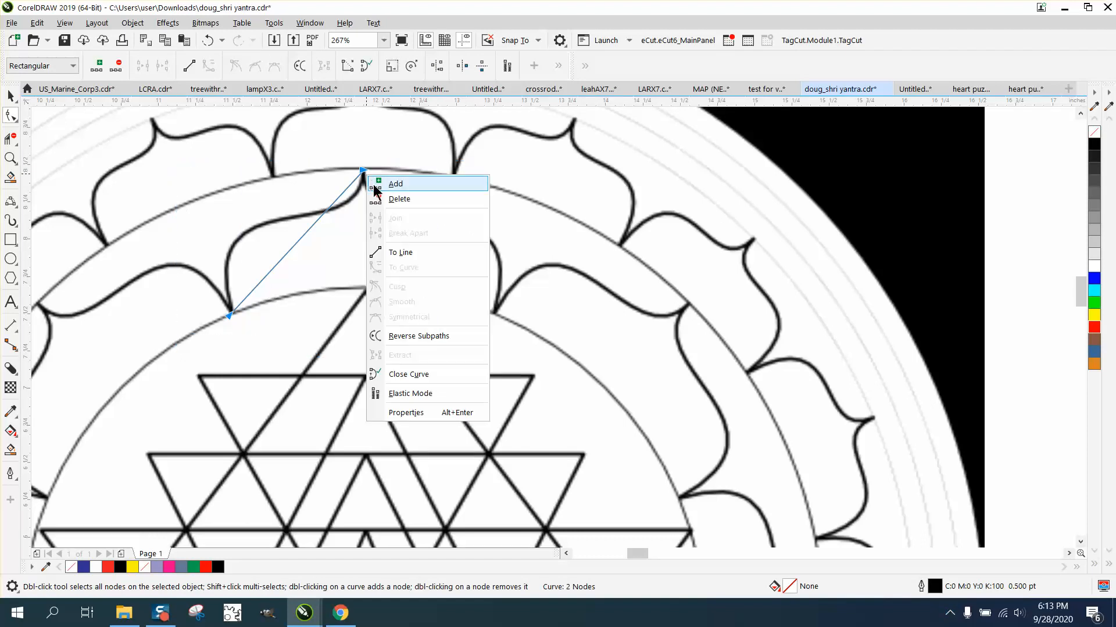
pyautogui.click(340, 257)
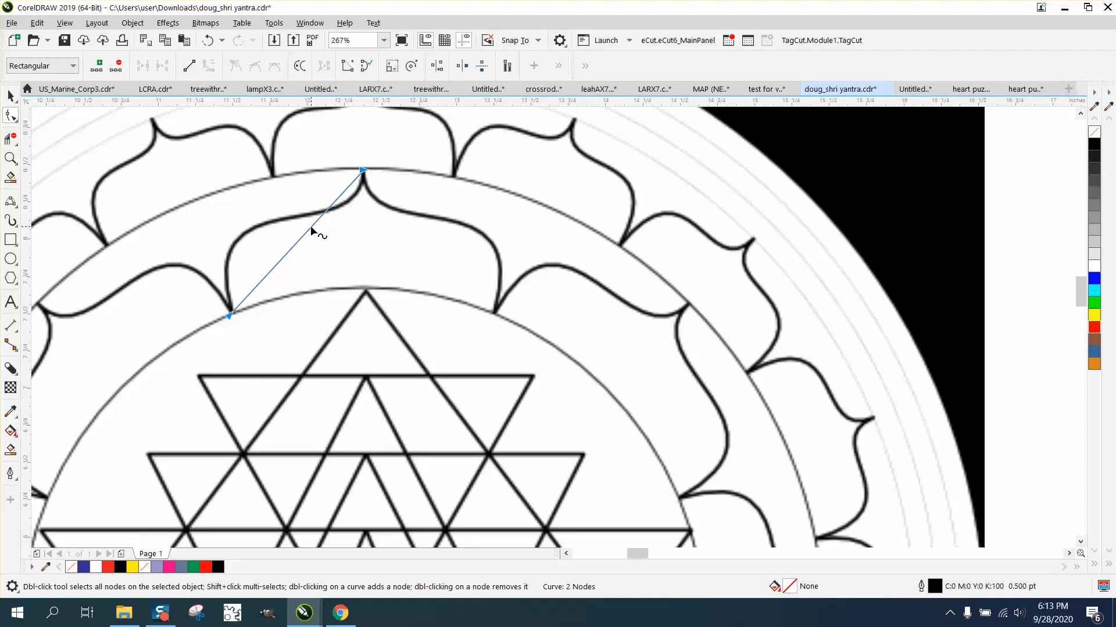
pyautogui.click(248, 326)
pyautogui.click(230, 313)
pyautogui.click(230, 315)
pyautogui.moveTo(320, 221); pyautogui.dragTo(196, 208)
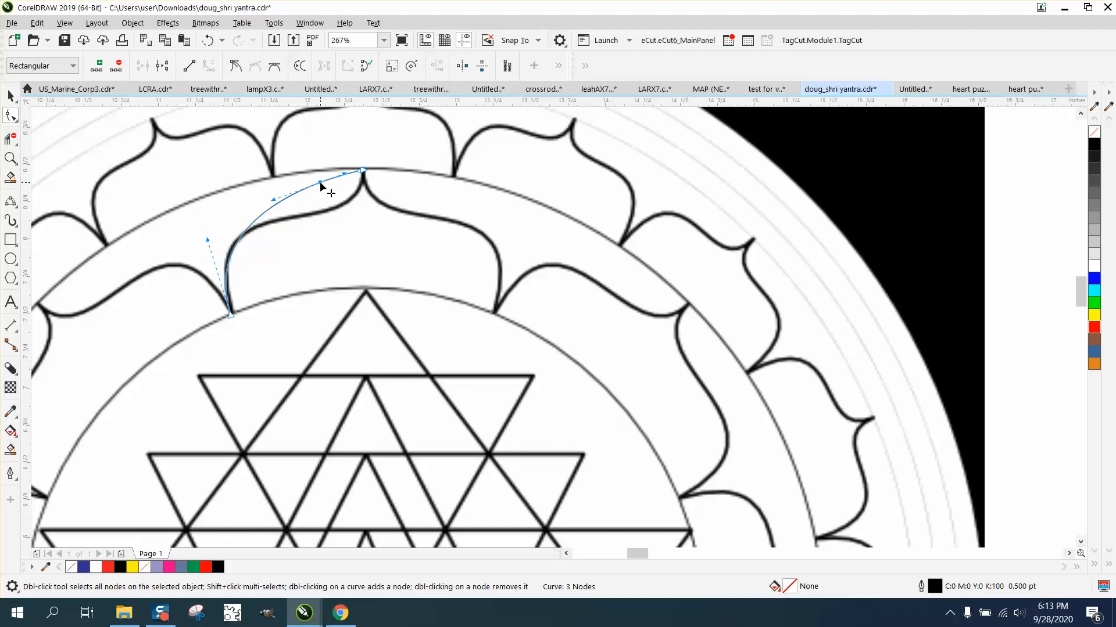
pyautogui.moveTo(320, 184); pyautogui.dragTo(261, 218)
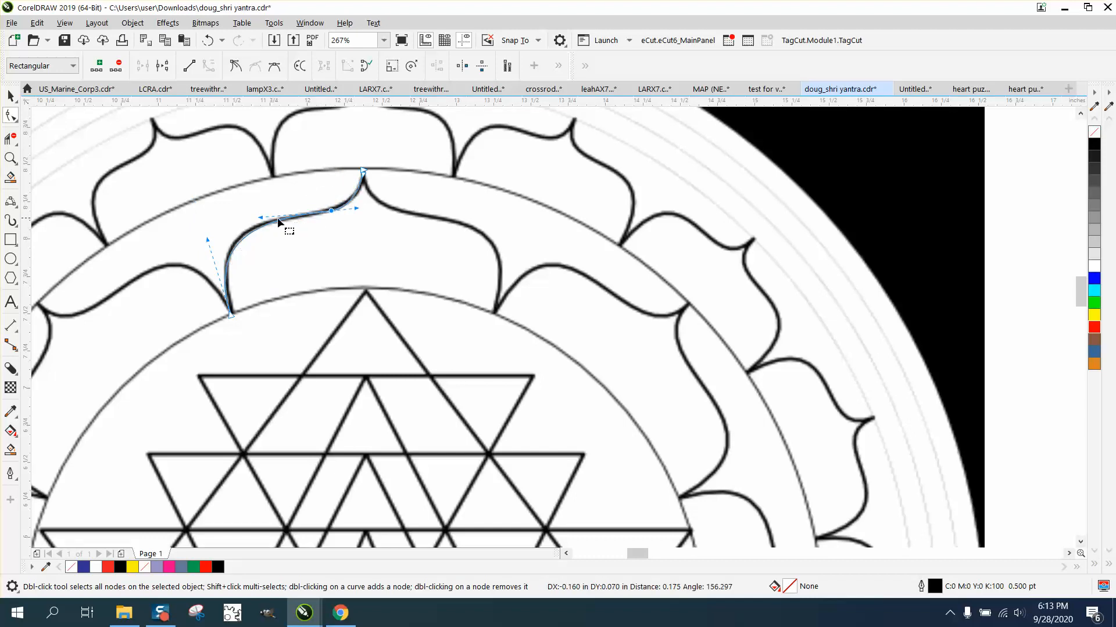
pyautogui.moveTo(357, 208); pyautogui.dragTo(362, 205)
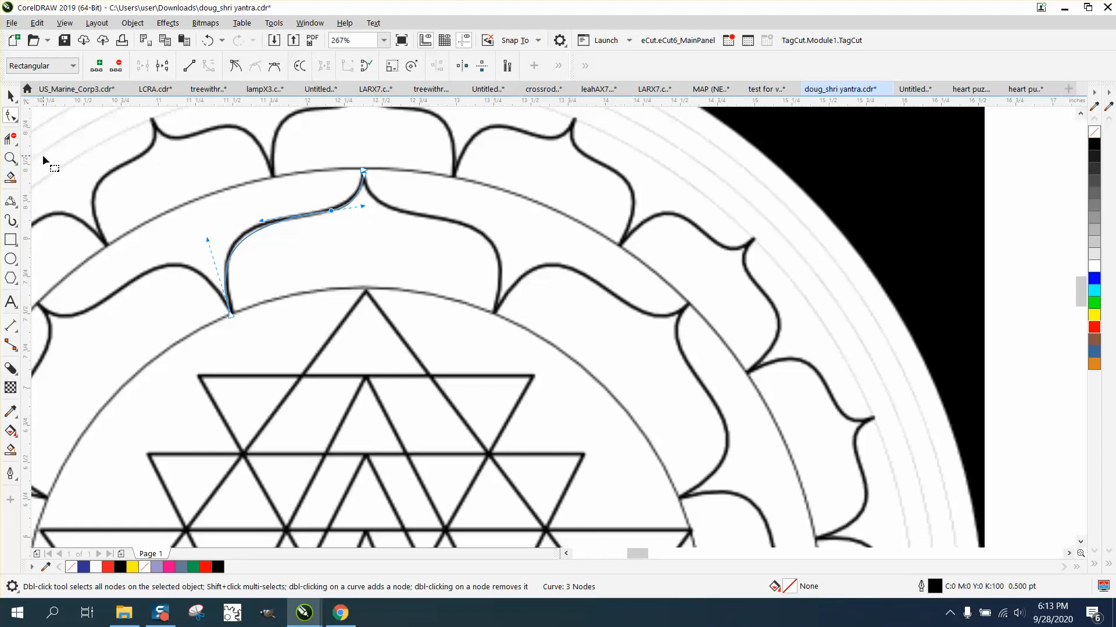
# Move the curve's upper end node onto the petal tip at the circle and fit the middle node to the reference outline
pyautogui.click(11, 158)
pyautogui.moveTo(293, 159); pyautogui.dragTo(517, 233)
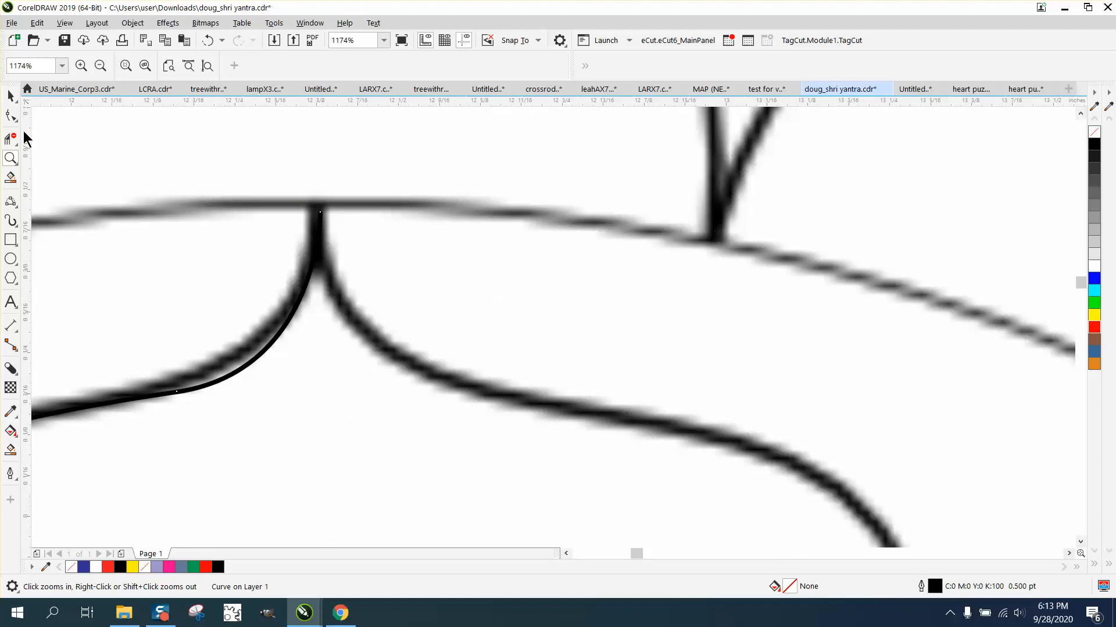
pyautogui.click(11, 115)
pyautogui.click(318, 213)
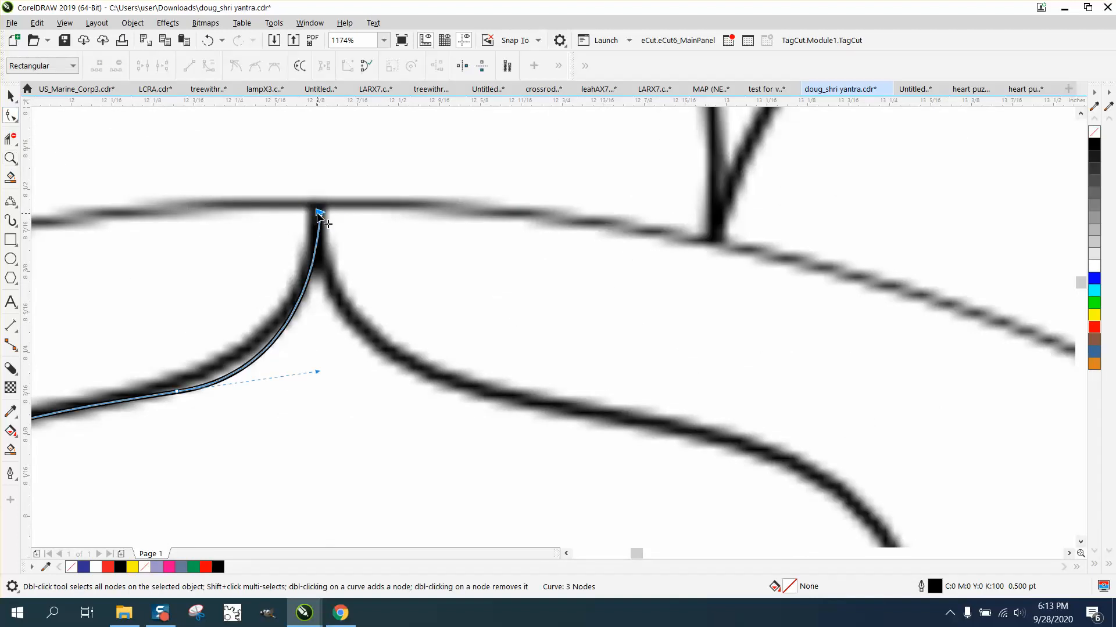
pyautogui.moveTo(317, 215); pyautogui.dragTo(317, 204)
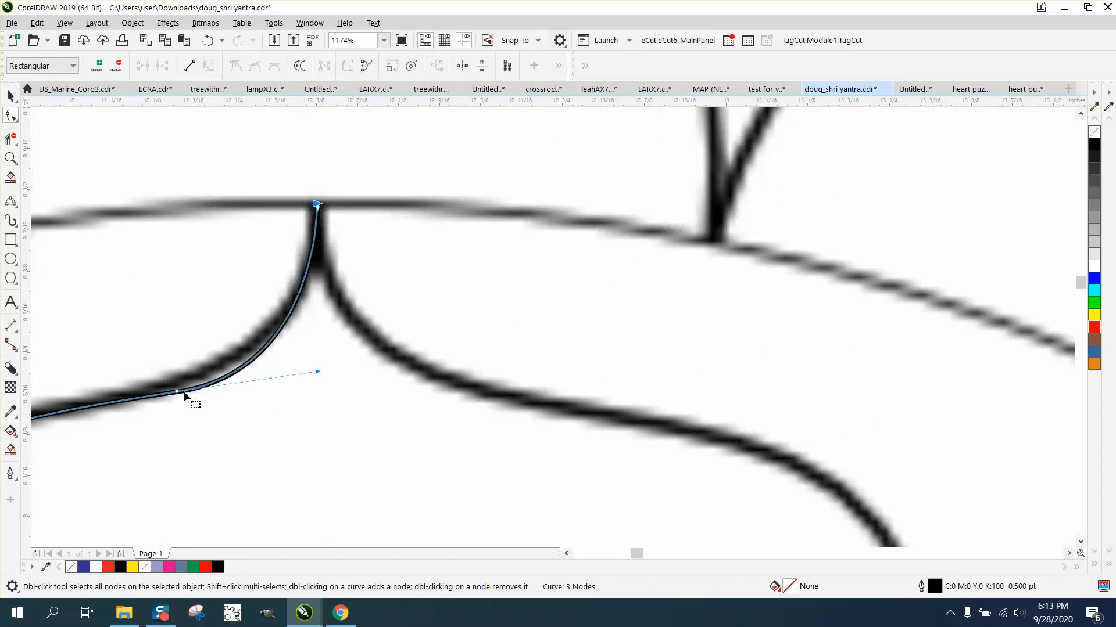
pyautogui.moveTo(184, 393); pyautogui.dragTo(174, 388)
# Adjust the middle node's handle to fit the petal's shoulder and move the lower end node onto the petal's base
pyautogui.scroll(-3, 289, 399)
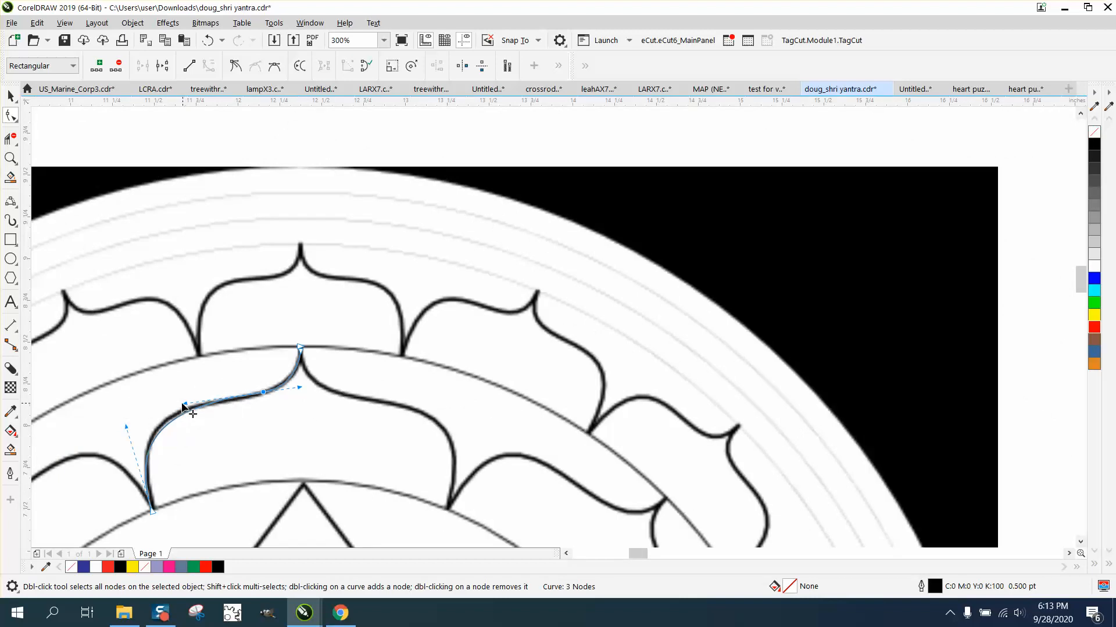
pyautogui.moveTo(182, 406); pyautogui.dragTo(177, 402)
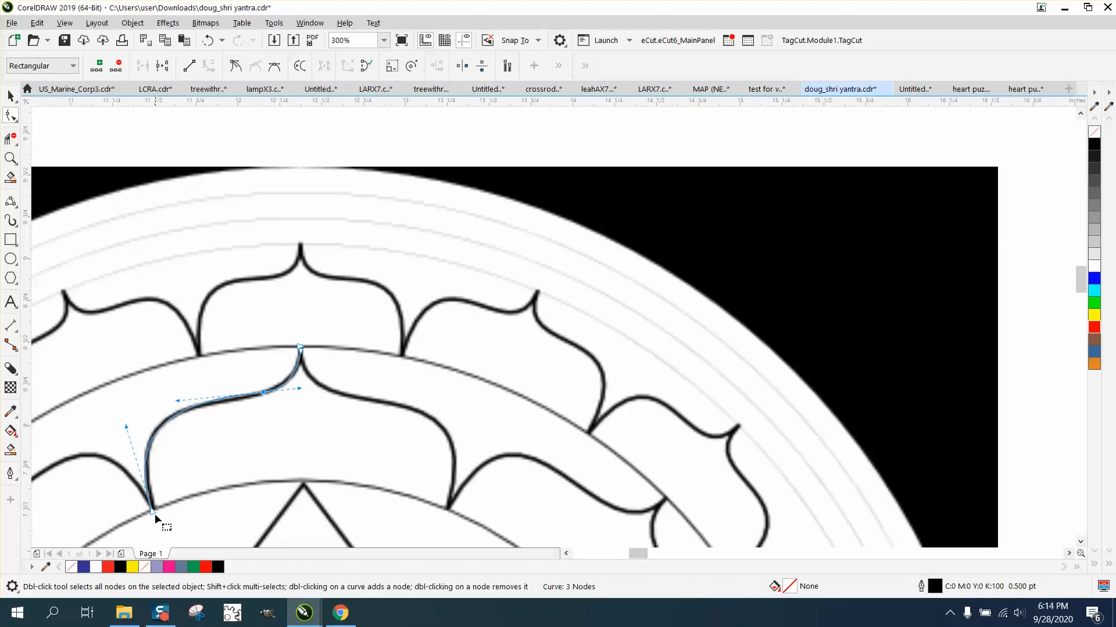
pyautogui.moveTo(154, 512); pyautogui.dragTo(151, 507)
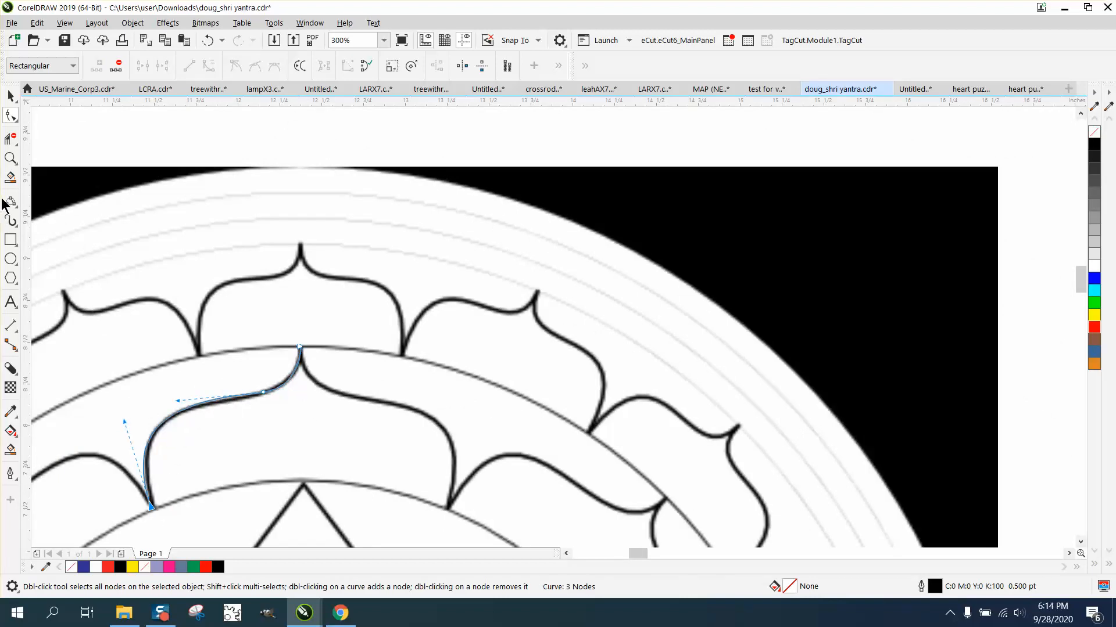
pyautogui.click(10, 158)
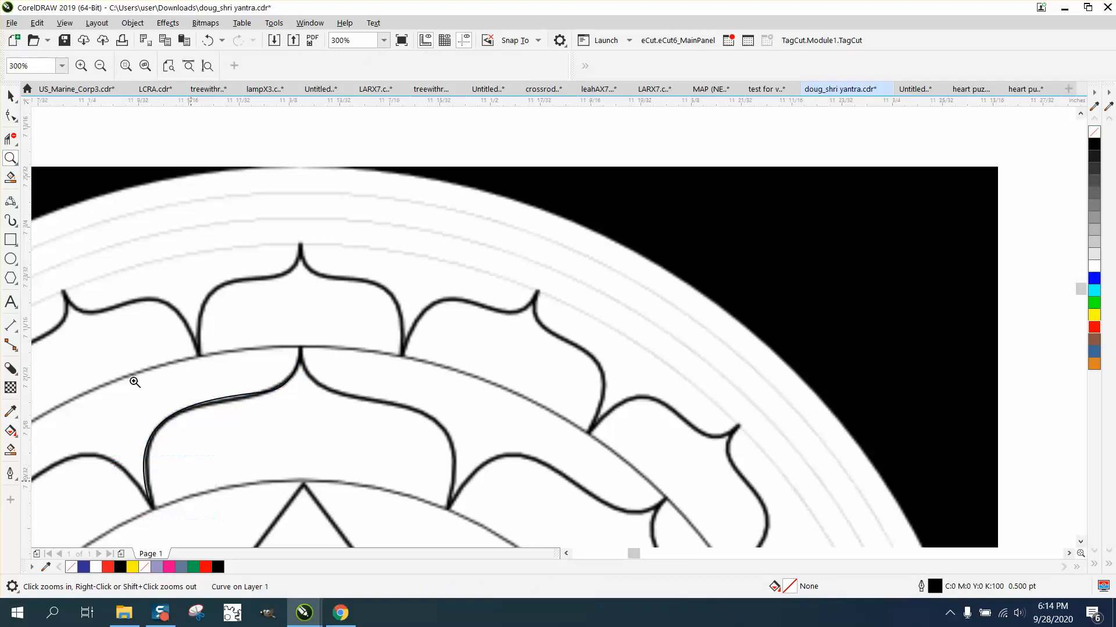
pyautogui.moveTo(109, 456); pyautogui.dragTo(216, 504)
pyautogui.click(9, 118)
pyautogui.scroll(-1, 228, 315)
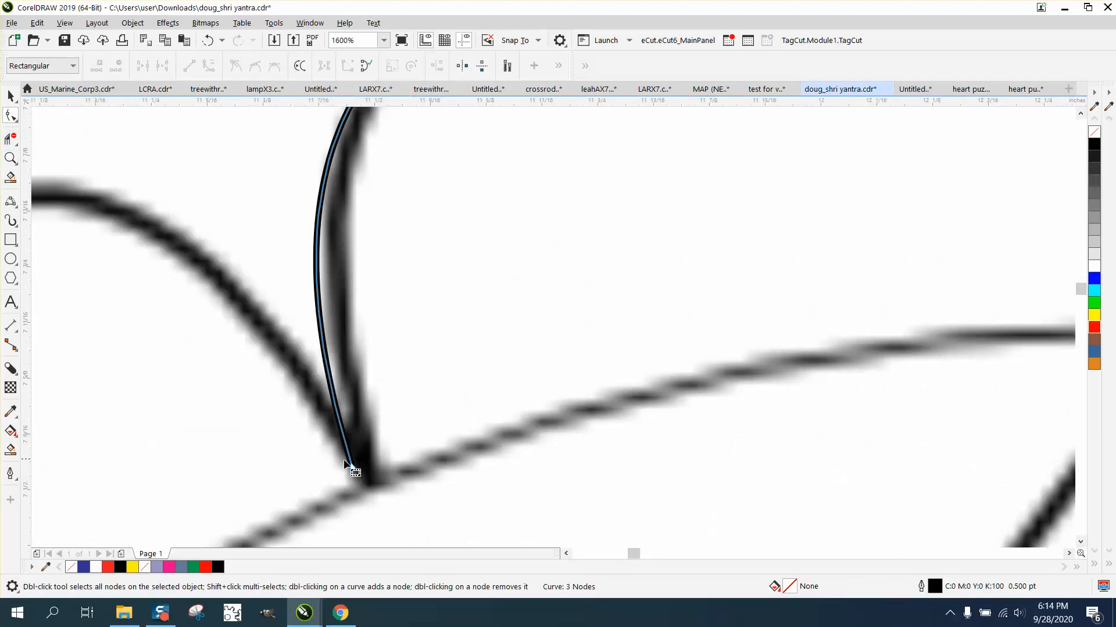
pyautogui.moveTo(351, 466); pyautogui.dragTo(372, 479)
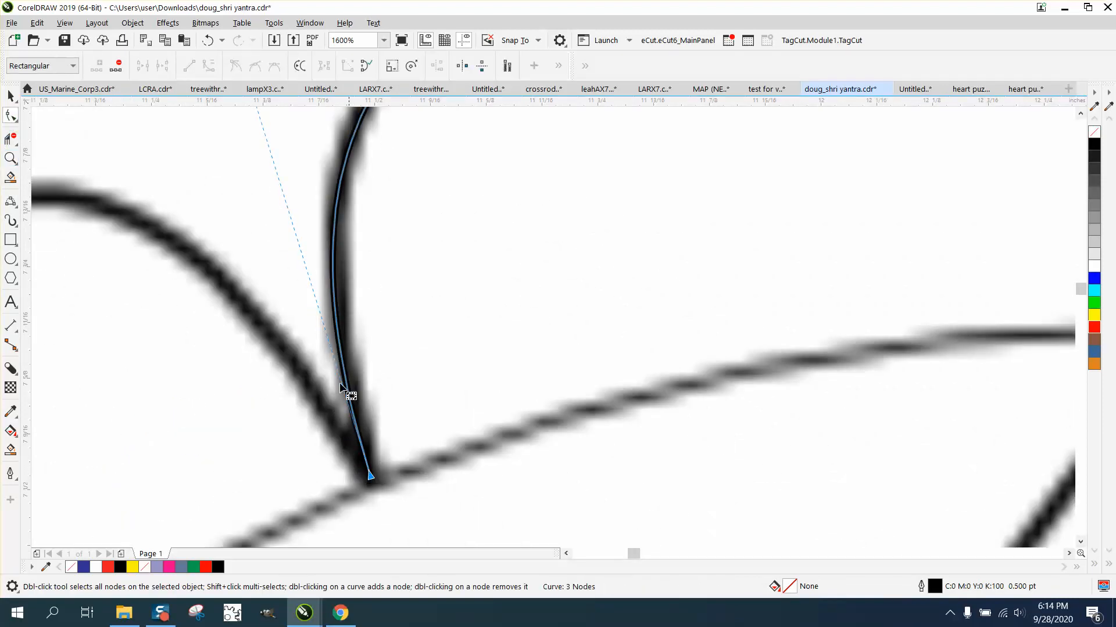
# Create a horizontally mirrored copy of the traced curve to form the right half of the petal
pyautogui.scroll(-2, 311, 390)
pyautogui.click(11, 96)
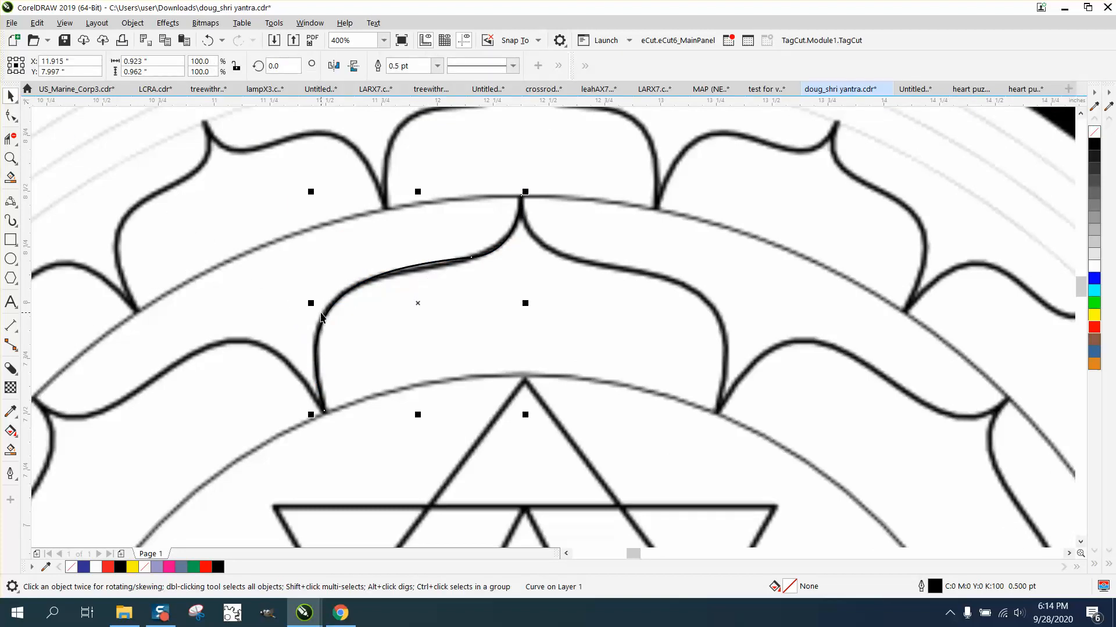
pyautogui.moveTo(311, 302); pyautogui.dragTo(599, 308)
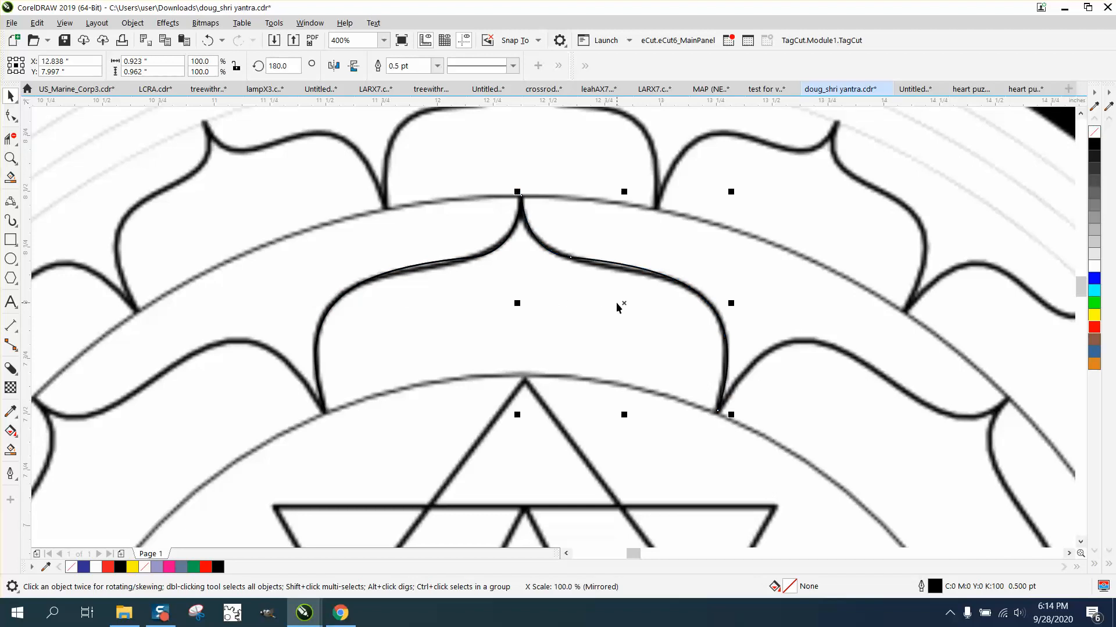
# Move the reference bitmap 9 inches to the right, clear of the traced petal
pyautogui.scroll(-2, 598, 309)
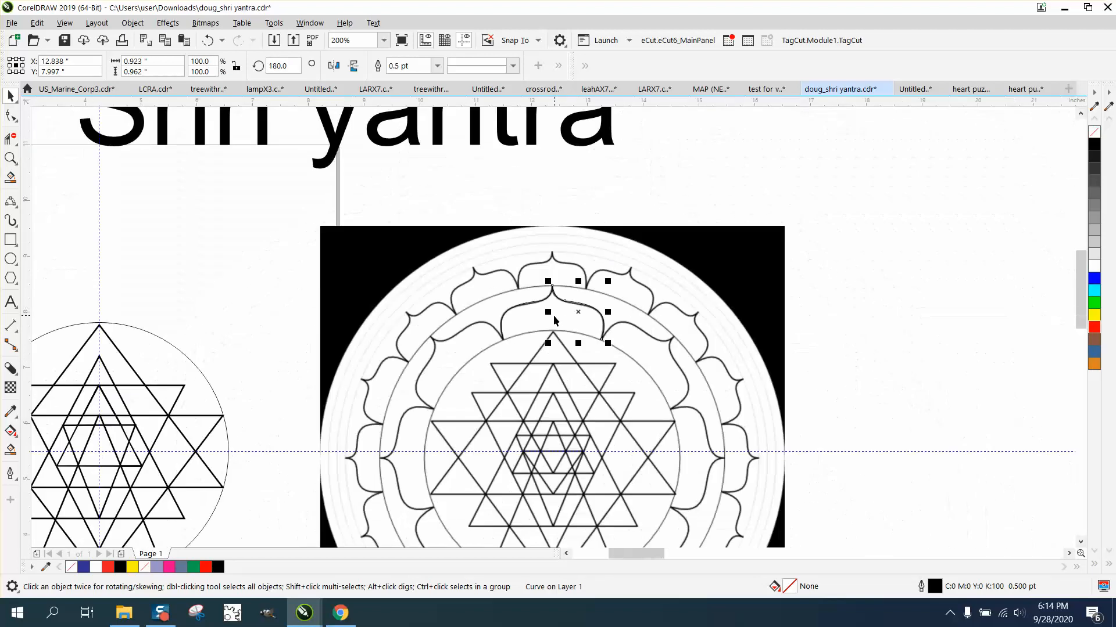
pyautogui.click(673, 285)
pyautogui.press('Right')
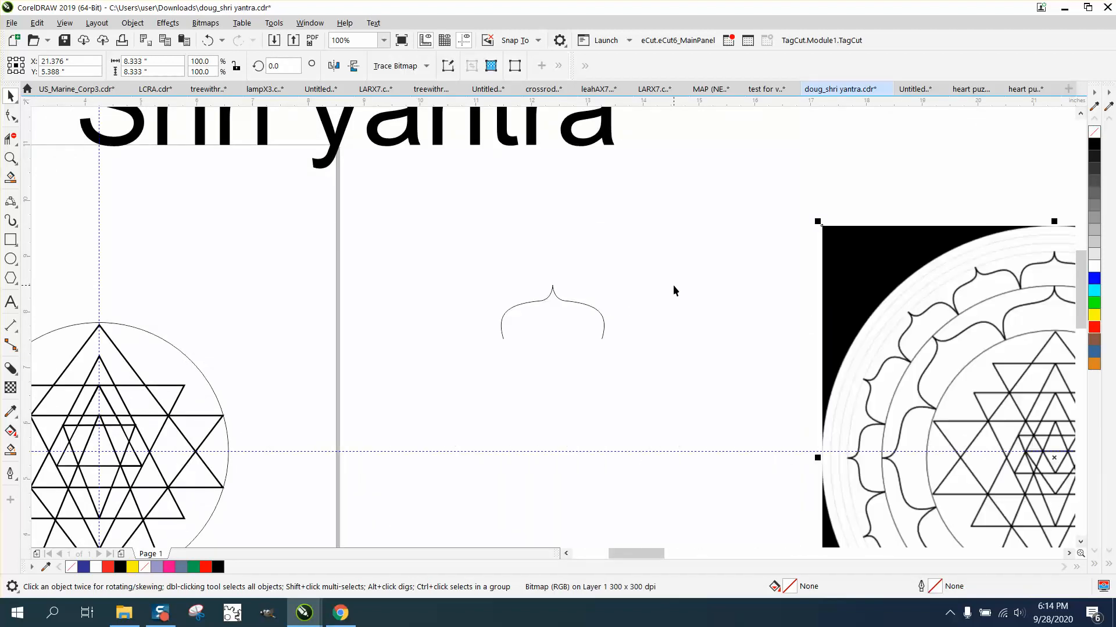
# Combine the two petal halves into a single curve
pyautogui.moveTo(488, 254); pyautogui.dragTo(647, 358)
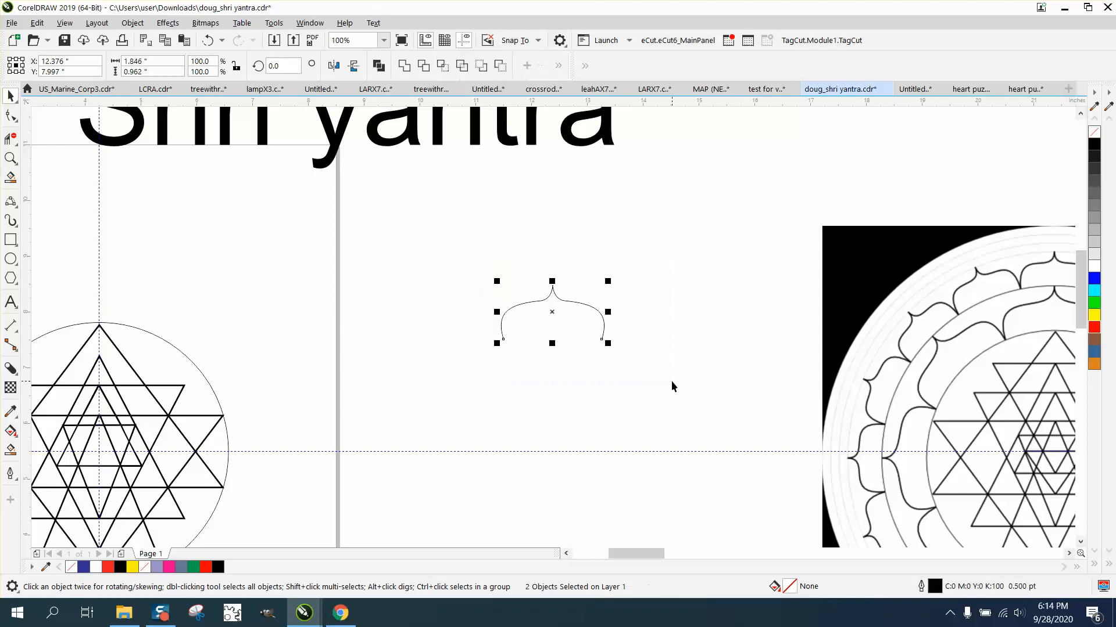
pyautogui.click(406, 66)
pyautogui.hotkey('ctrl', 'l')
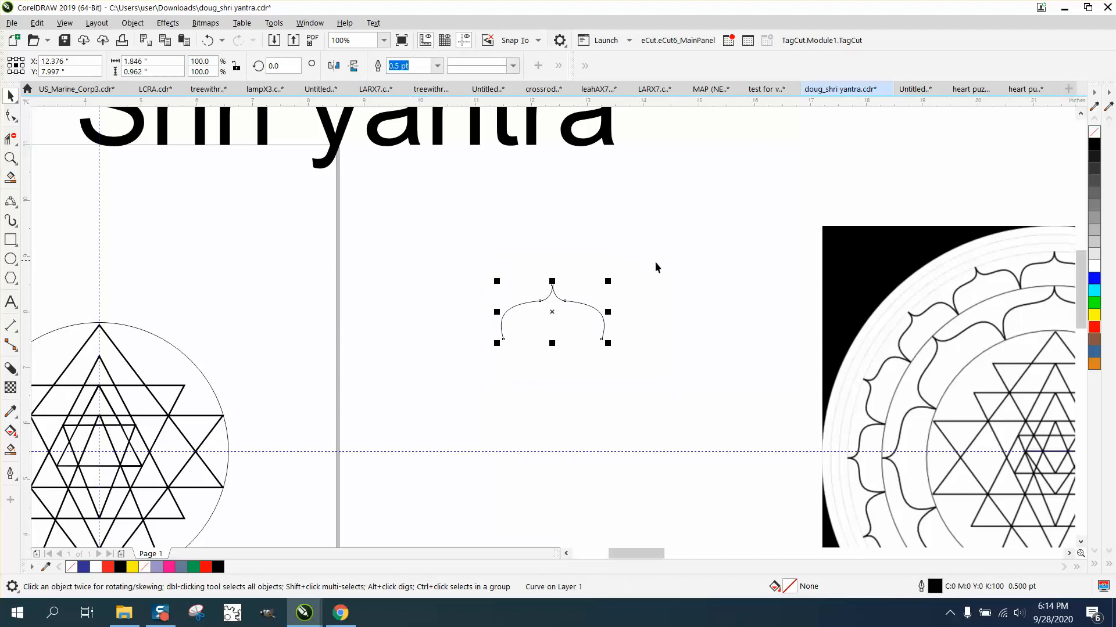
# Centre the petal on the page and move it straight up to sit on top of the circle, at about Y 8.159 inches
pyautogui.scroll(-1, 654, 262)
pyautogui.press('p')
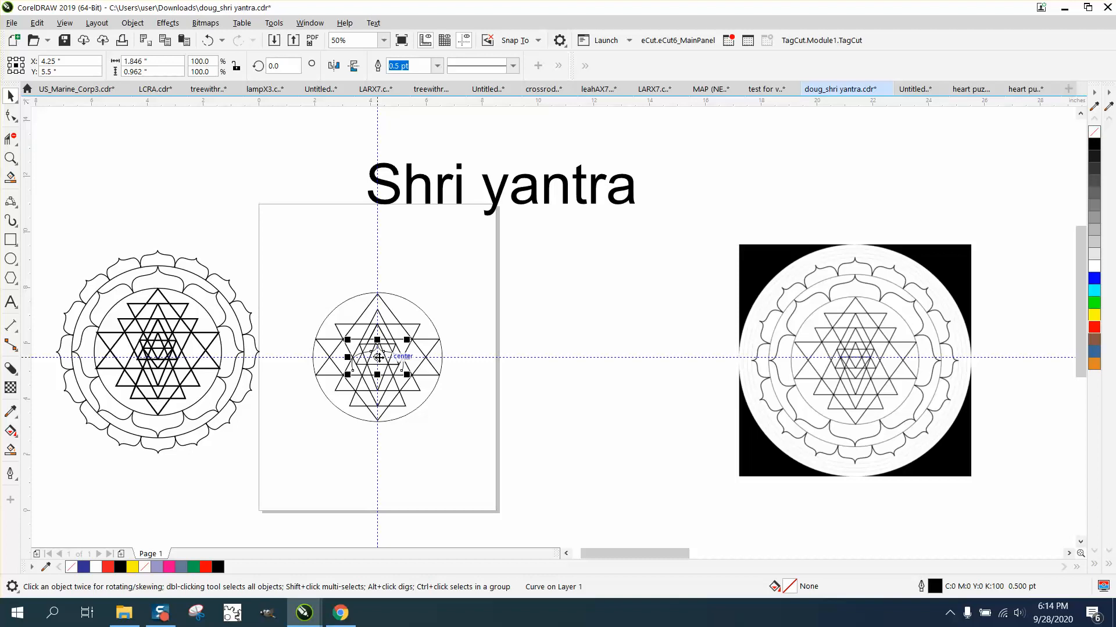
pyautogui.moveTo(379, 357); pyautogui.dragTo(380, 287)
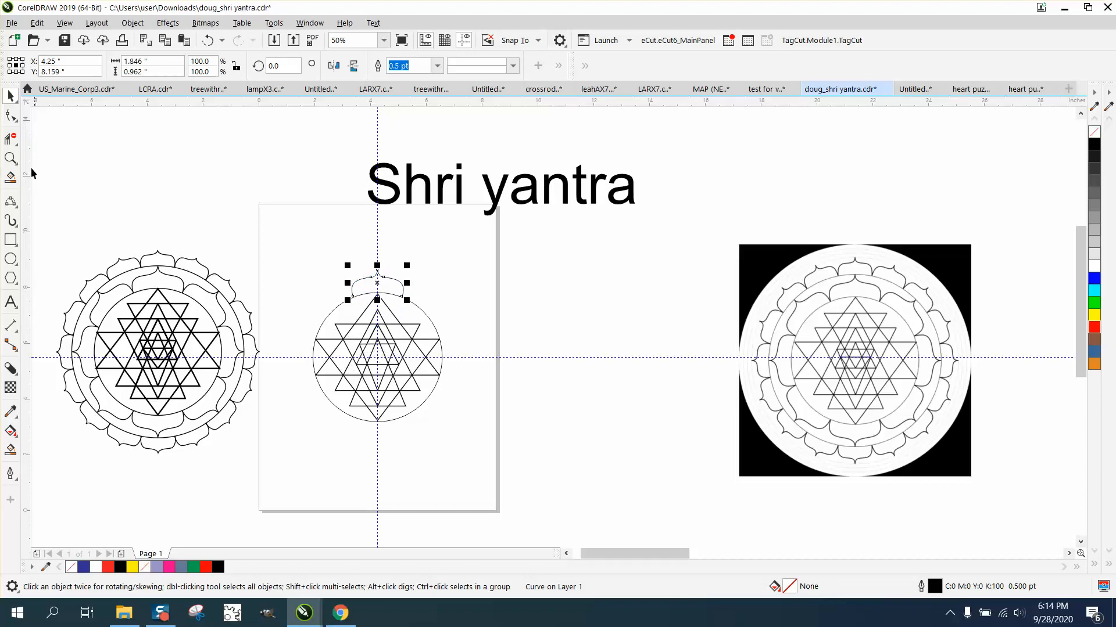
# Nudge the petal straight down in 0.001 inch increments to Y 8.125 inches, so its open ends meet the circle
pyautogui.click(13, 158)
pyautogui.moveTo(329, 261); pyautogui.dragTo(444, 341)
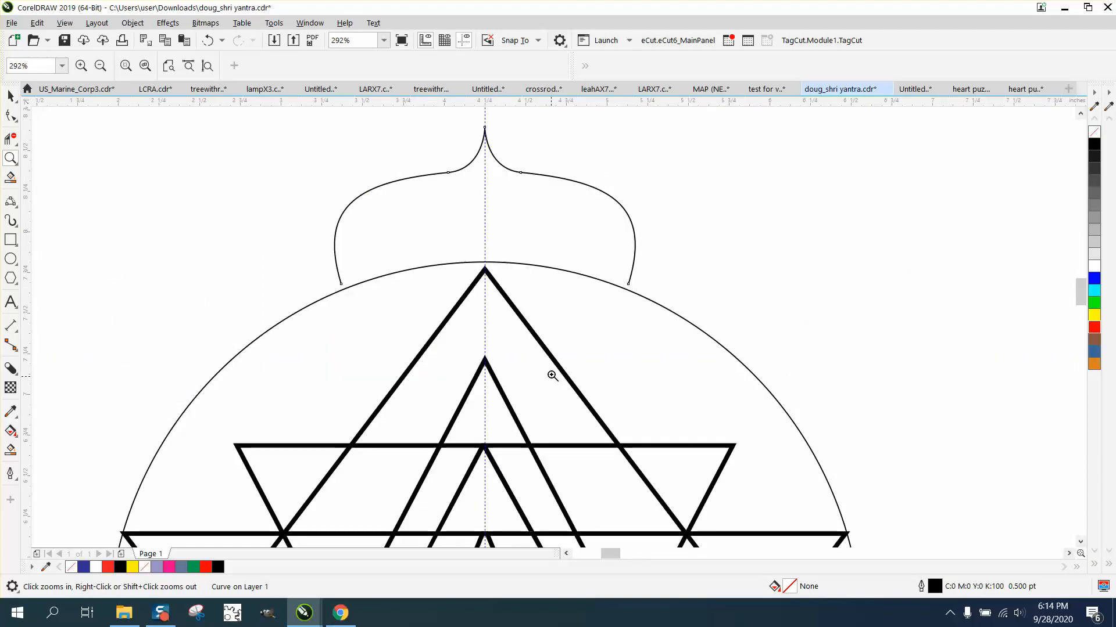
pyautogui.click(10, 96)
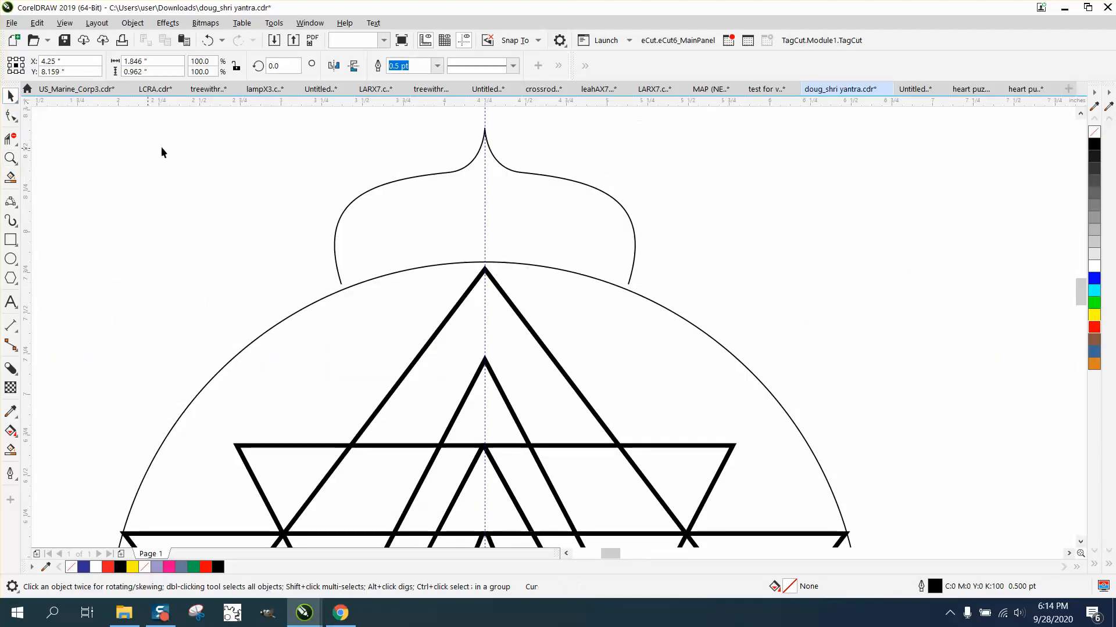
pyautogui.click(387, 66)
pyautogui.write('.001')
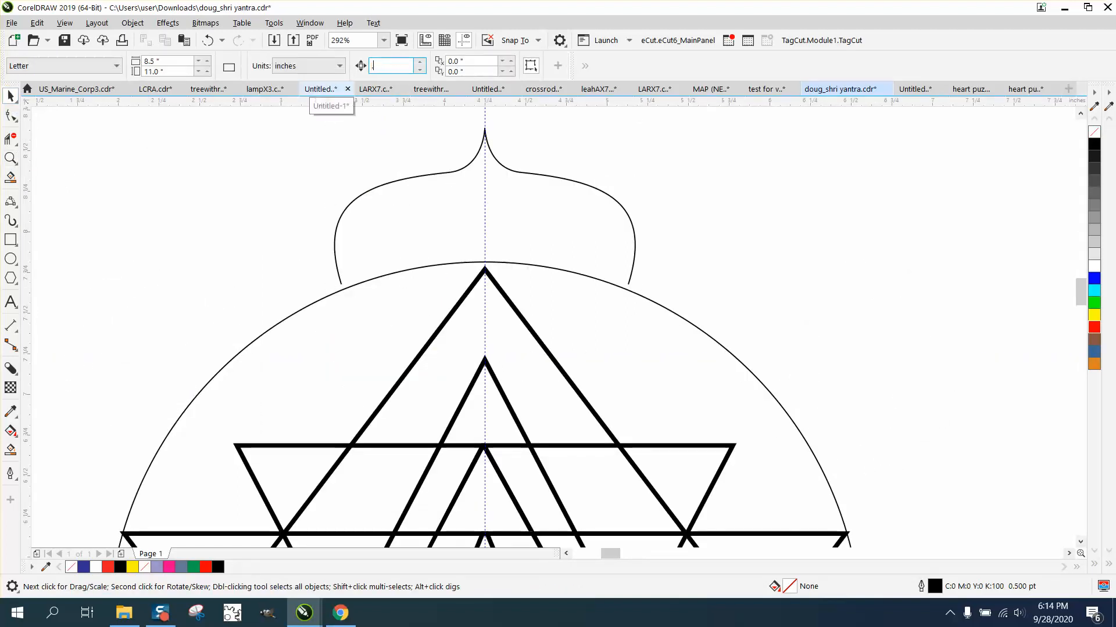
pyautogui.click(530, 174)
pyautogui.press('Down')
pyautogui.press('Down')
pyautogui.press('Down')
pyautogui.press('Down')
pyautogui.press('Down')
pyautogui.press('Down')
pyautogui.press('Down')
pyautogui.press('Down')
pyautogui.press('Down')
pyautogui.press('Down')
pyautogui.press('Down')
pyautogui.press('Down')
pyautogui.press('Down')
pyautogui.press('Down')
pyautogui.press('Down')
pyautogui.press('Down')
pyautogui.press('Down')
pyautogui.press('Down')
pyautogui.press('Down')
pyautogui.press('Down')
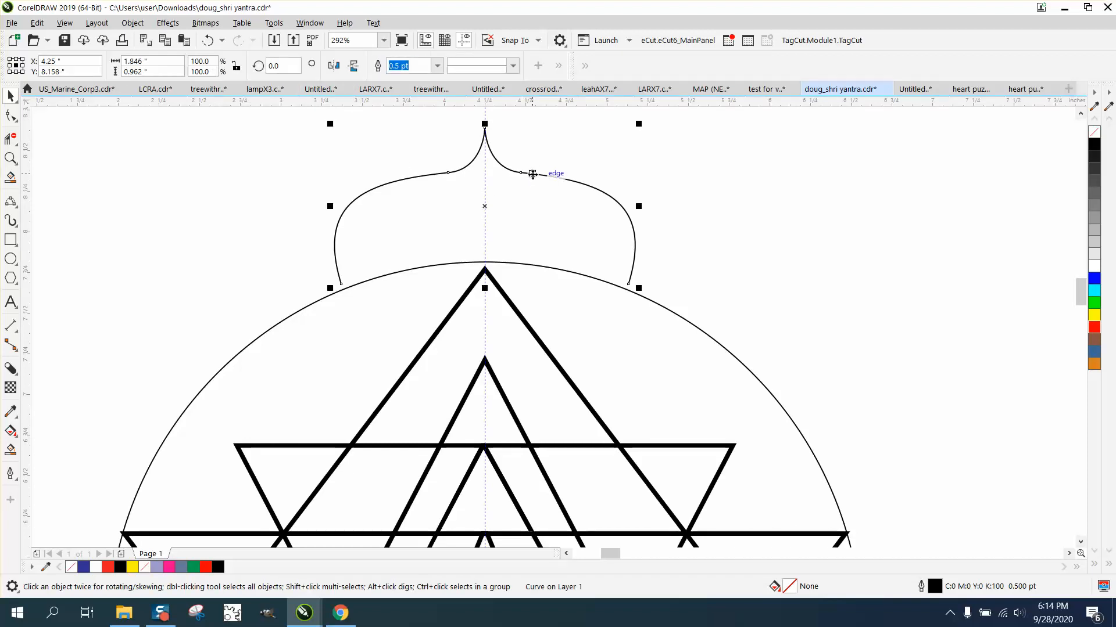
pyautogui.press('Down')
pyautogui.press('Down')
pyautogui.press('Down')
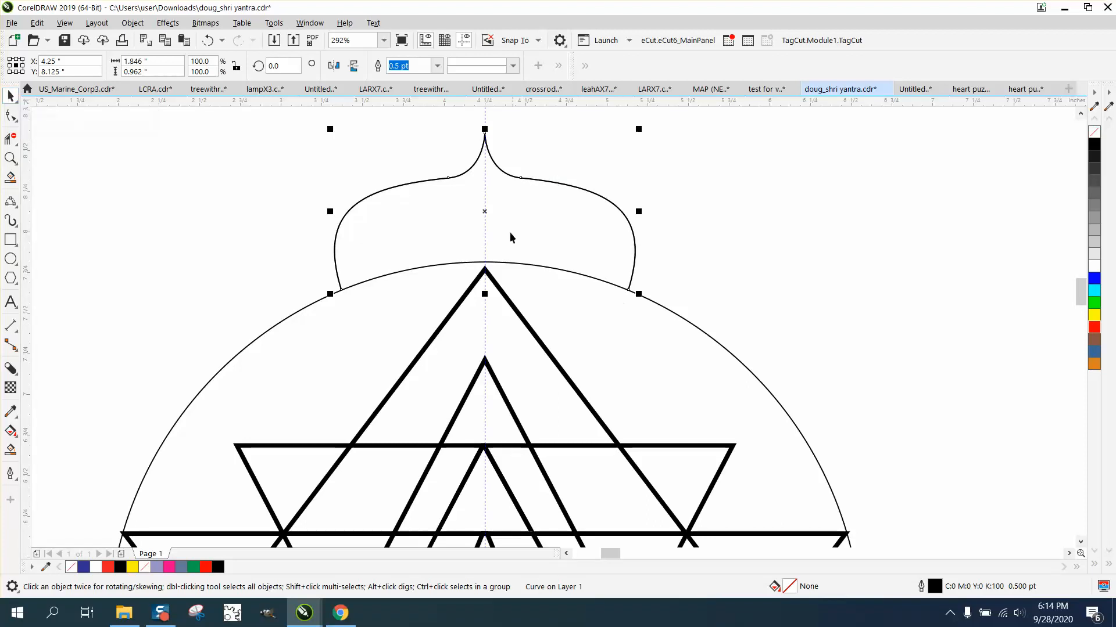
# Move the petal's rotation centre to the centre of the circle, where the two guidelines cross
pyautogui.scroll(-2, 506, 227)
pyautogui.click(496, 219)
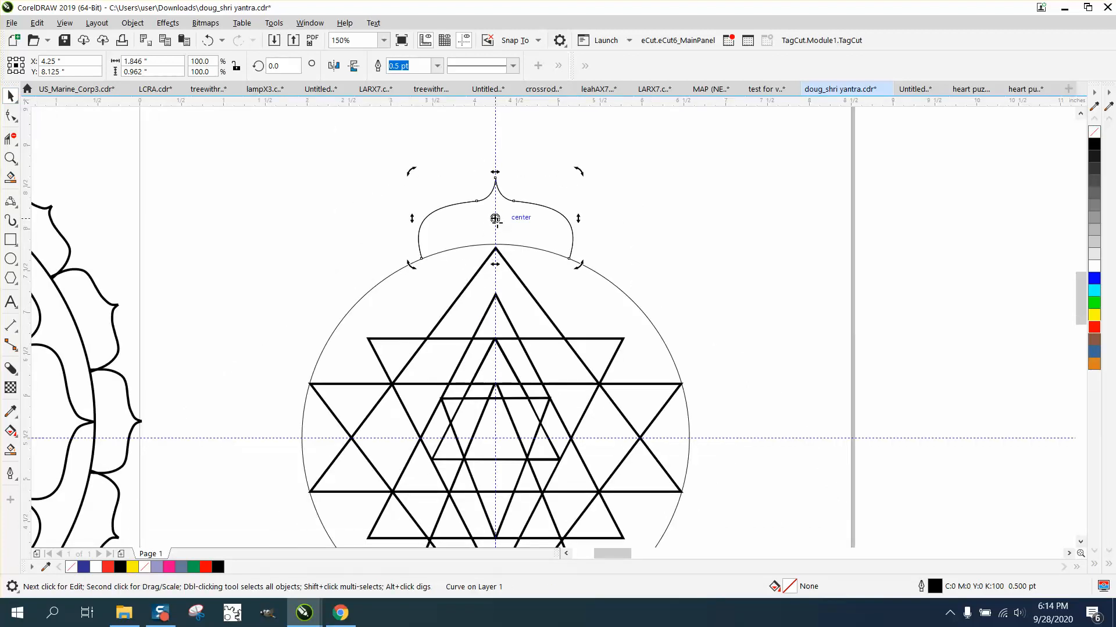
pyautogui.moveTo(501, 409); pyautogui.dragTo(498, 443)
pyautogui.click(680, 283)
pyautogui.click(570, 231)
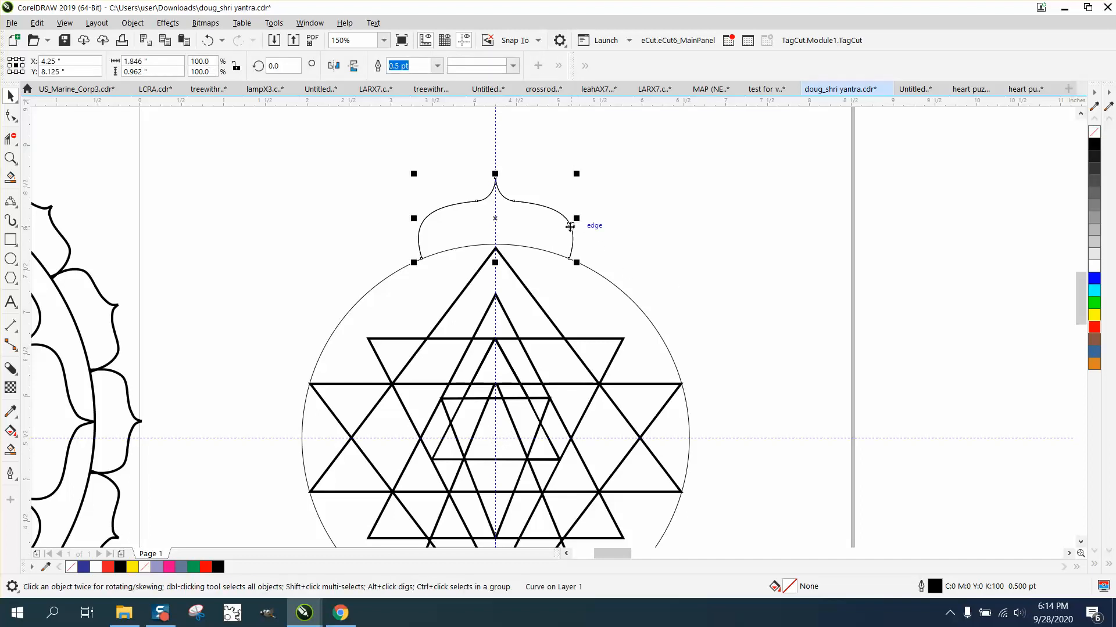
pyautogui.press('F10')
pyautogui.click(10, 95)
pyautogui.click(499, 225)
pyautogui.click(511, 205)
pyautogui.click(495, 219)
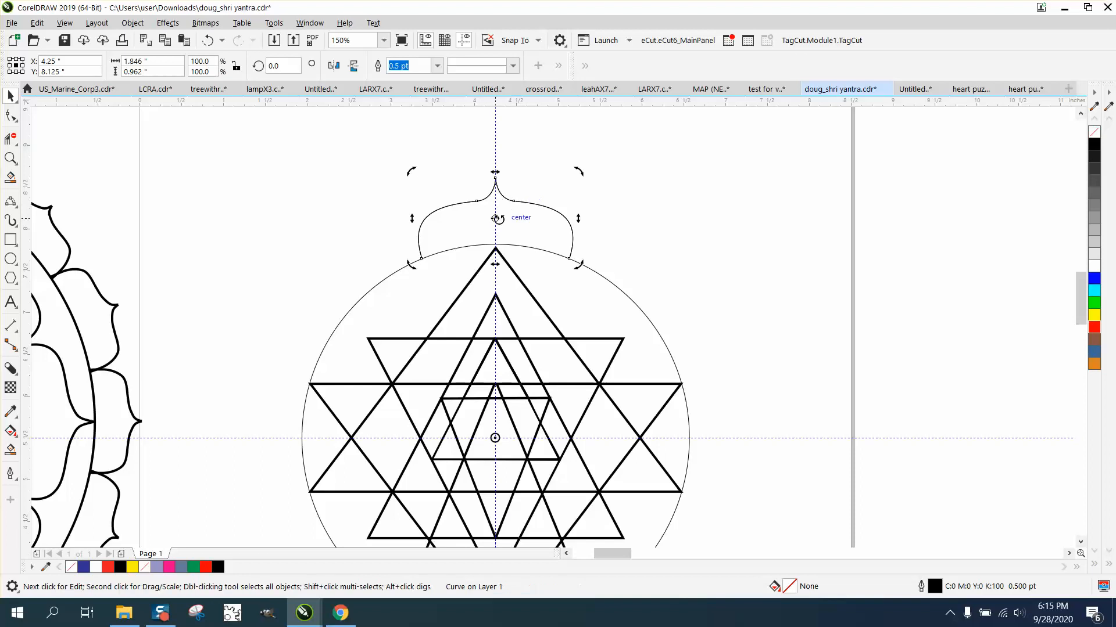
# Create copies of the top petal rotated to 45 and 90 degrees about the circle's centre
pyautogui.click(280, 66)
pyautogui.write('45')
pyautogui.press('Return')
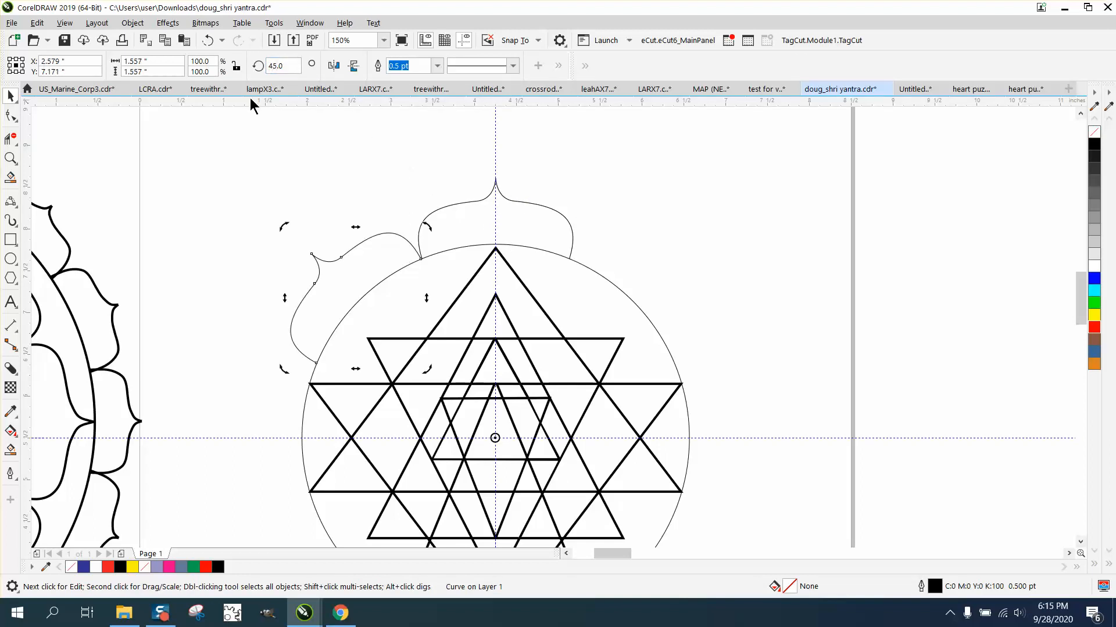
pyautogui.click(282, 65)
pyautogui.write('90')
pyautogui.press('Return')
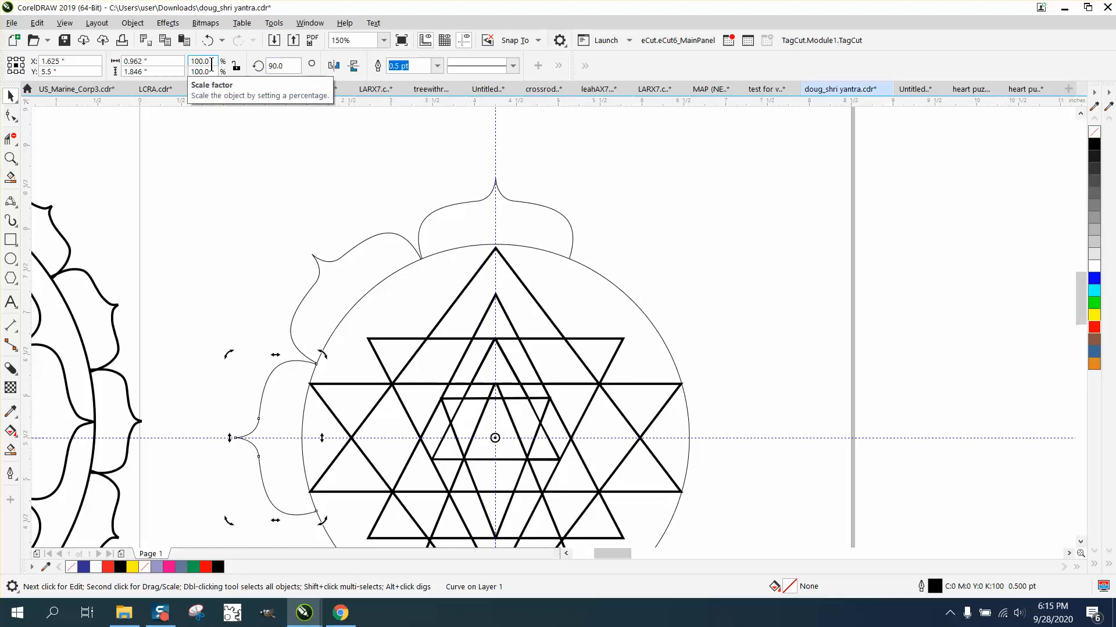
# Repeat the 45-degree rotated copy five more times, up to 315 degrees, to complete the ring of eight petals
pyautogui.hotkey('ctrl', 'r')
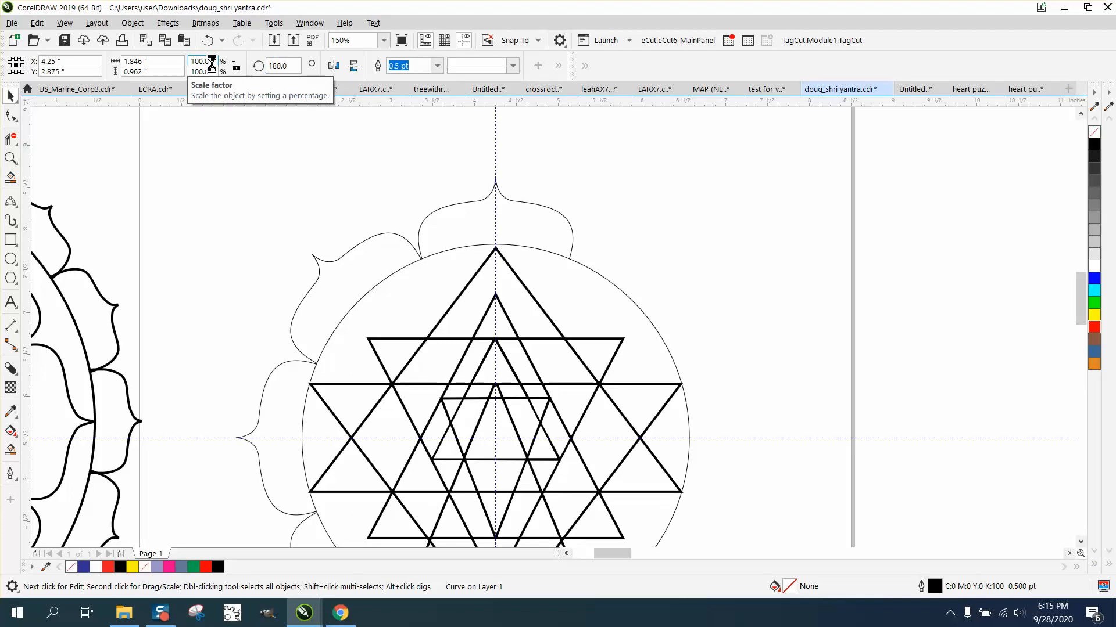
pyautogui.hotkey('ctrl', 'r')
pyautogui.hotkey('ctrl', 'r')
pyautogui.hotkey('ctrl', 'r')
pyautogui.hotkey('ctrl', 'r')
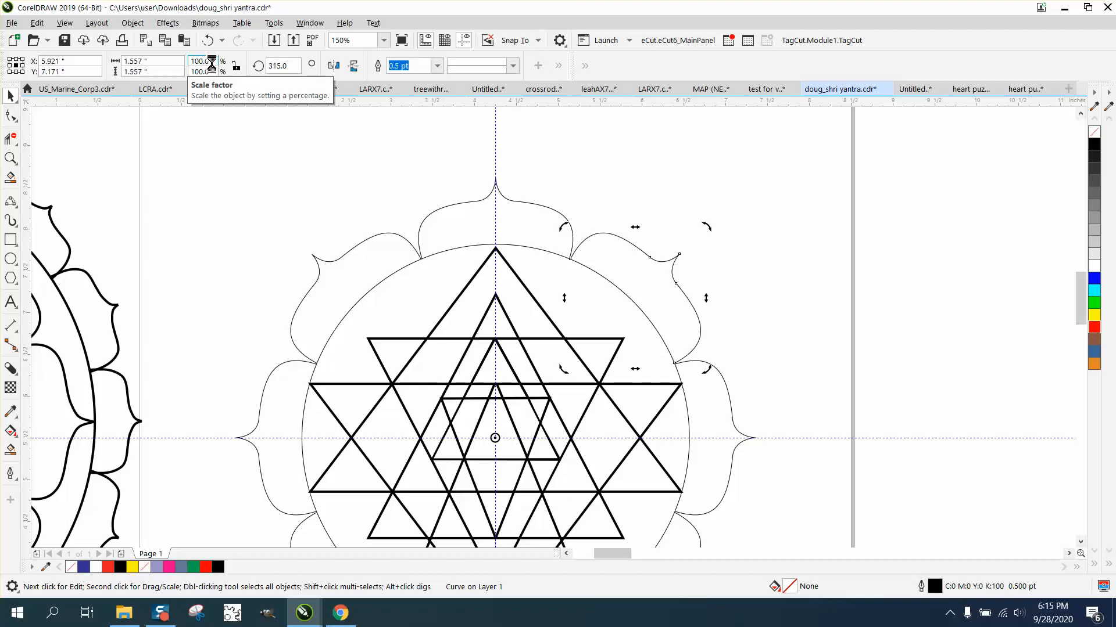
# Create an enlarged concentric copy of the circle, about 6.176 inches in diameter, around the tips of the petals
pyautogui.scroll(-2, 541, 184)
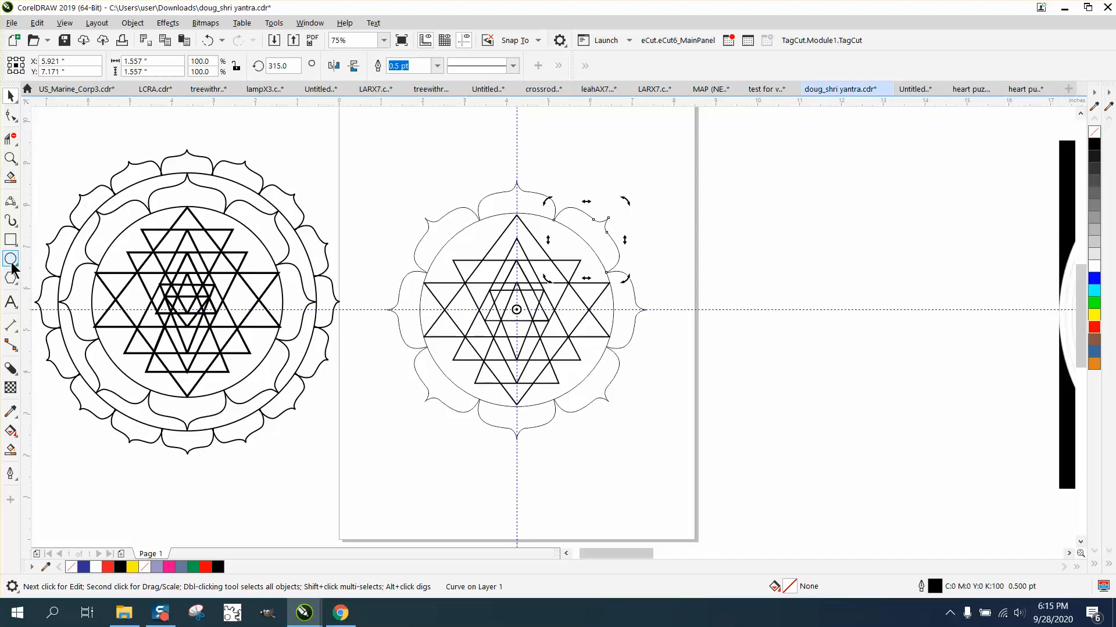
pyautogui.click(582, 246)
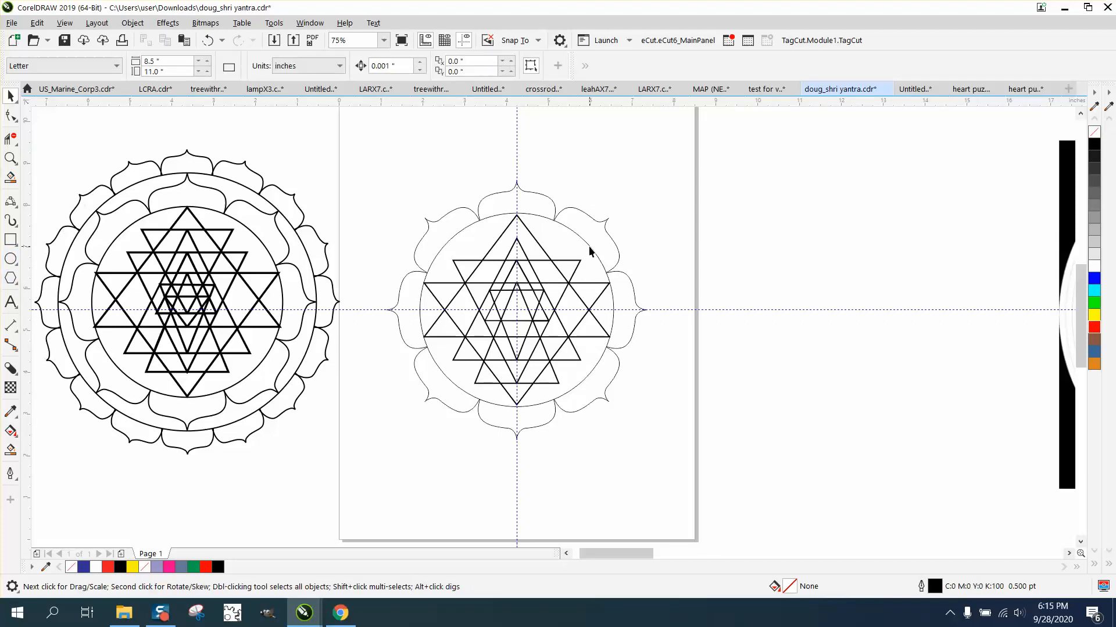
pyautogui.click(592, 248)
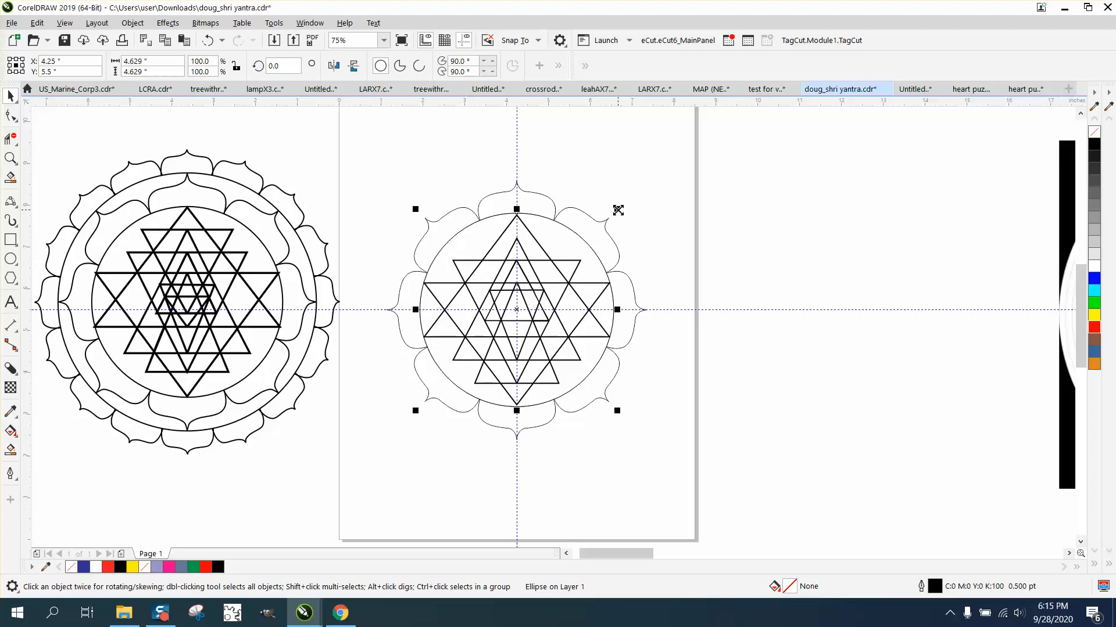
pyautogui.moveTo(618, 210); pyautogui.dragTo(650, 168)
# Place a copy of the top petal over the topmost outer petal of the reference bitmap
pyautogui.scroll(-2, 331, 307)
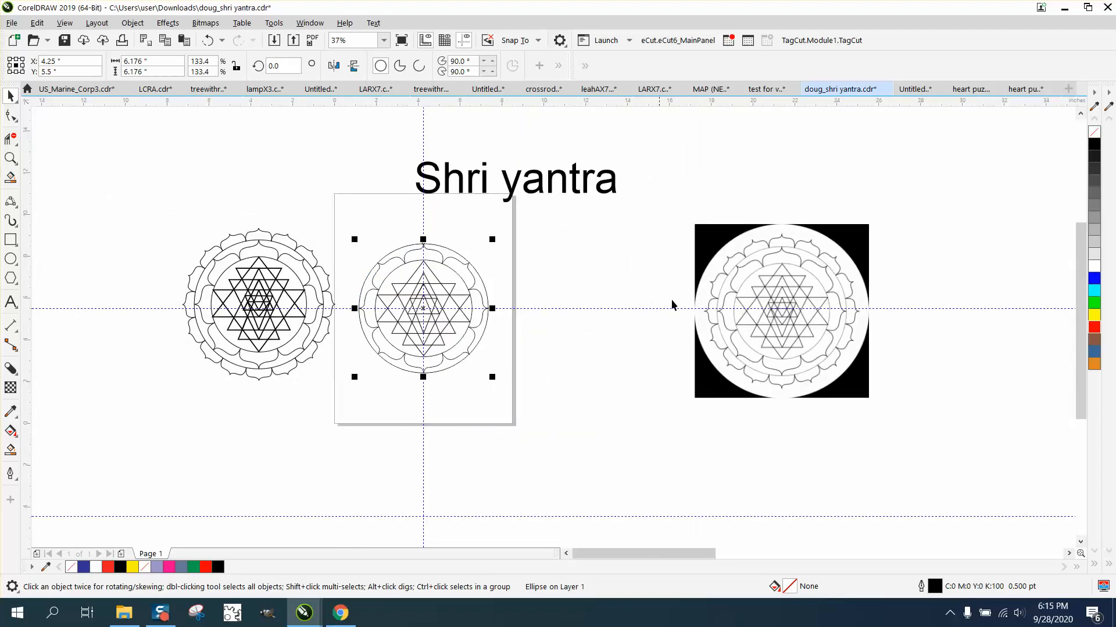
pyautogui.click(11, 158)
pyautogui.click(46, 167)
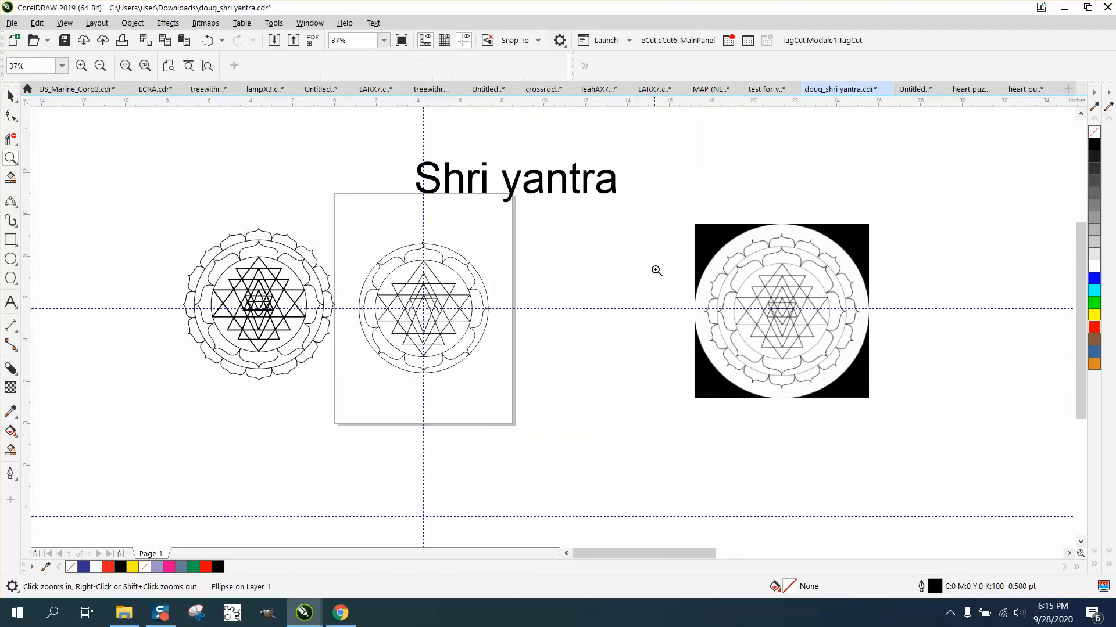
pyautogui.moveTo(698, 232); pyautogui.dragTo(913, 343)
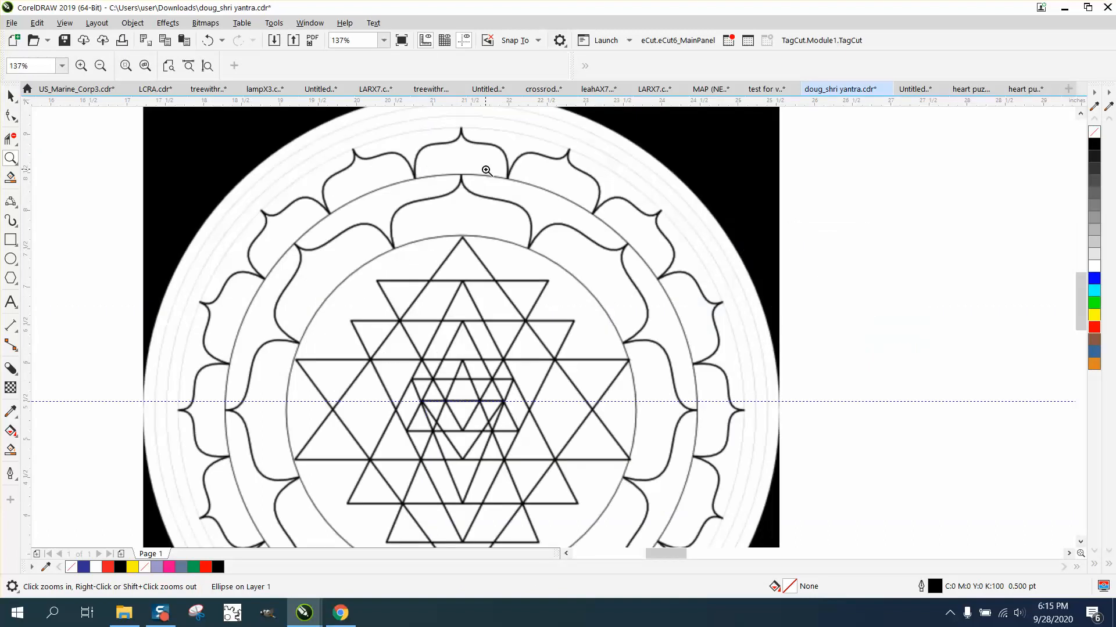
pyautogui.scroll(-4, 491, 172)
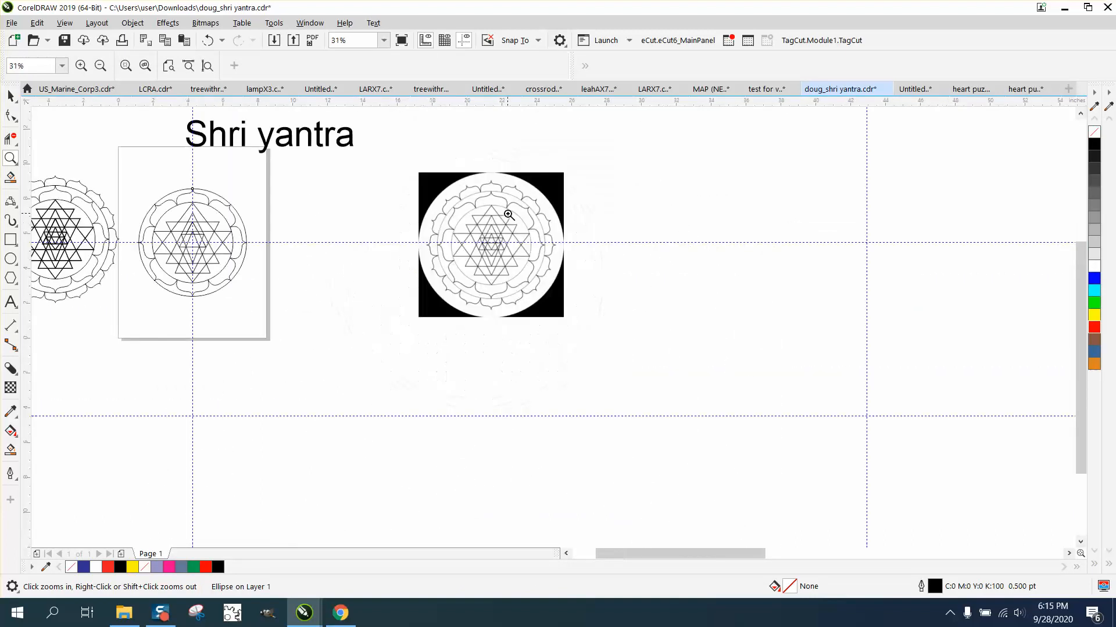
pyautogui.click(10, 95)
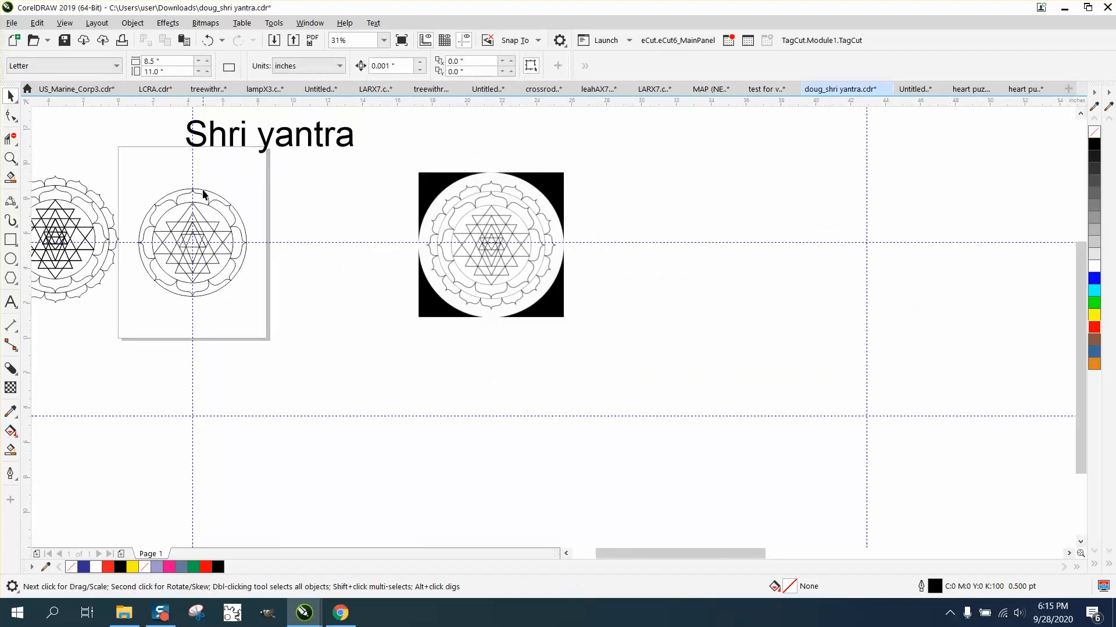
pyautogui.click(203, 198)
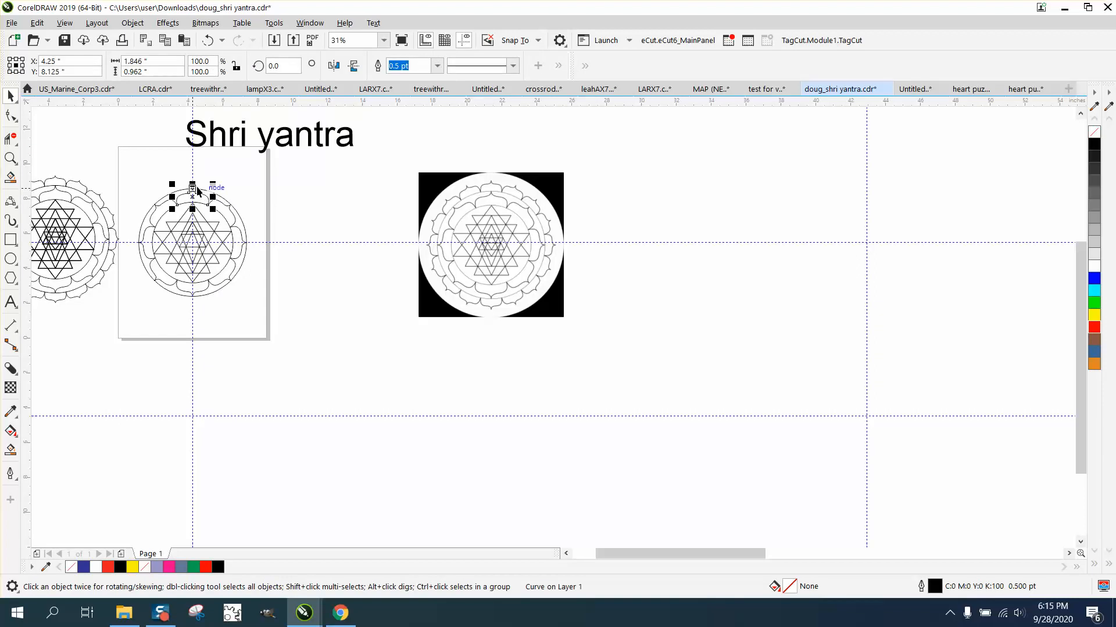
pyautogui.click(197, 186)
pyautogui.moveTo(197, 189); pyautogui.dragTo(491, 191)
# Shrink the copied petal to about 1.189 by 0.702 inches to match the reference's topmost outer petal
pyautogui.click(11, 158)
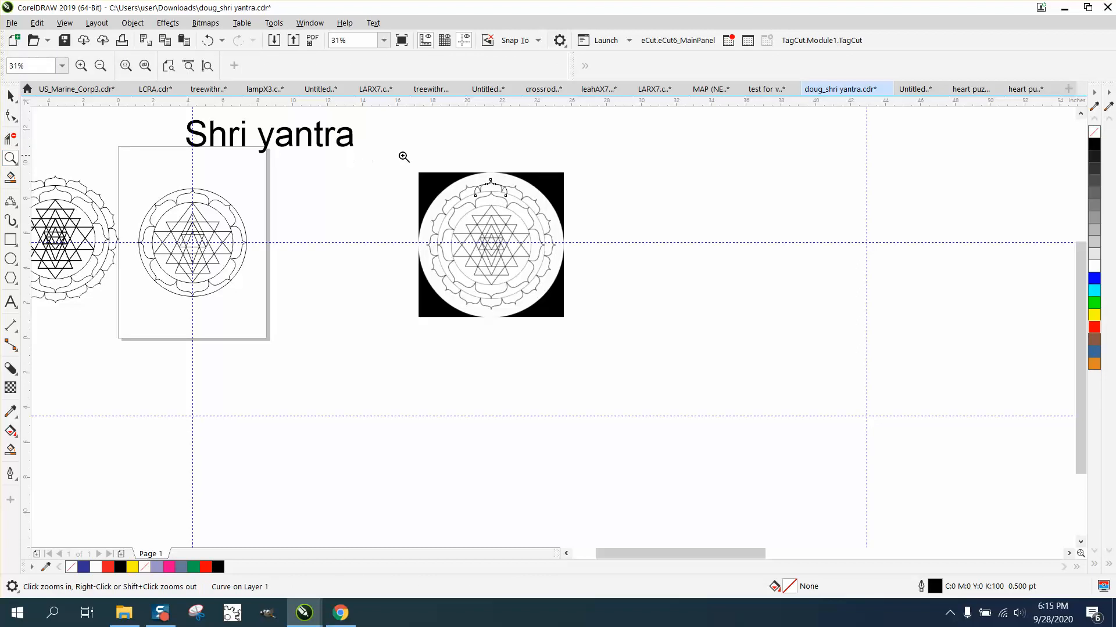
pyautogui.moveTo(402, 155); pyautogui.dragTo(597, 251)
pyautogui.click(11, 95)
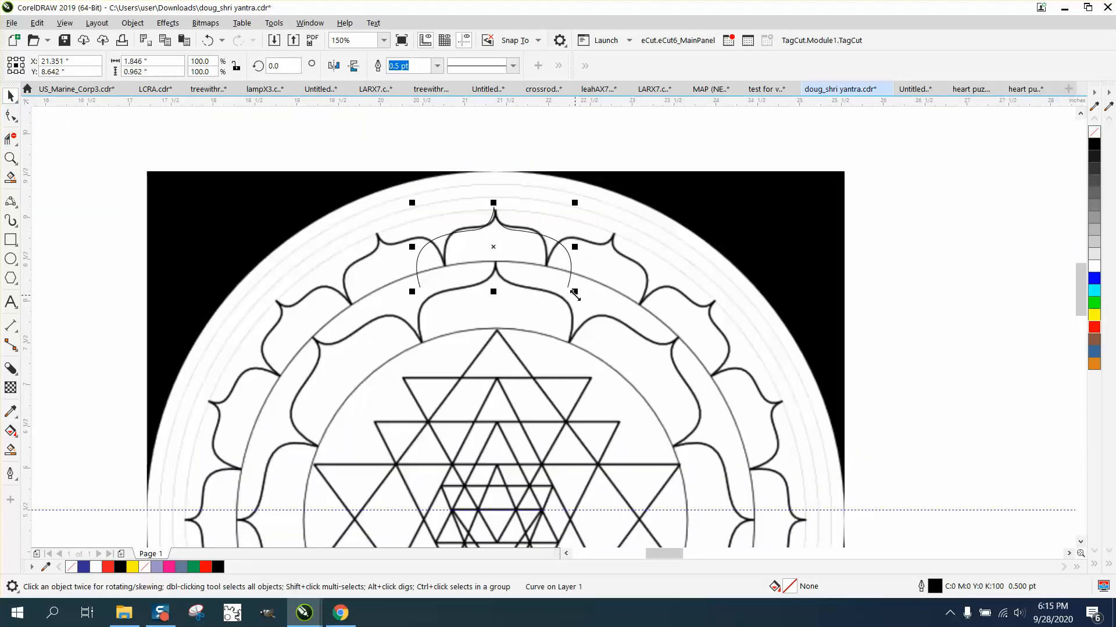
pyautogui.moveTo(575, 292); pyautogui.dragTo(542, 272)
pyautogui.moveTo(473, 234); pyautogui.dragTo(549, 243)
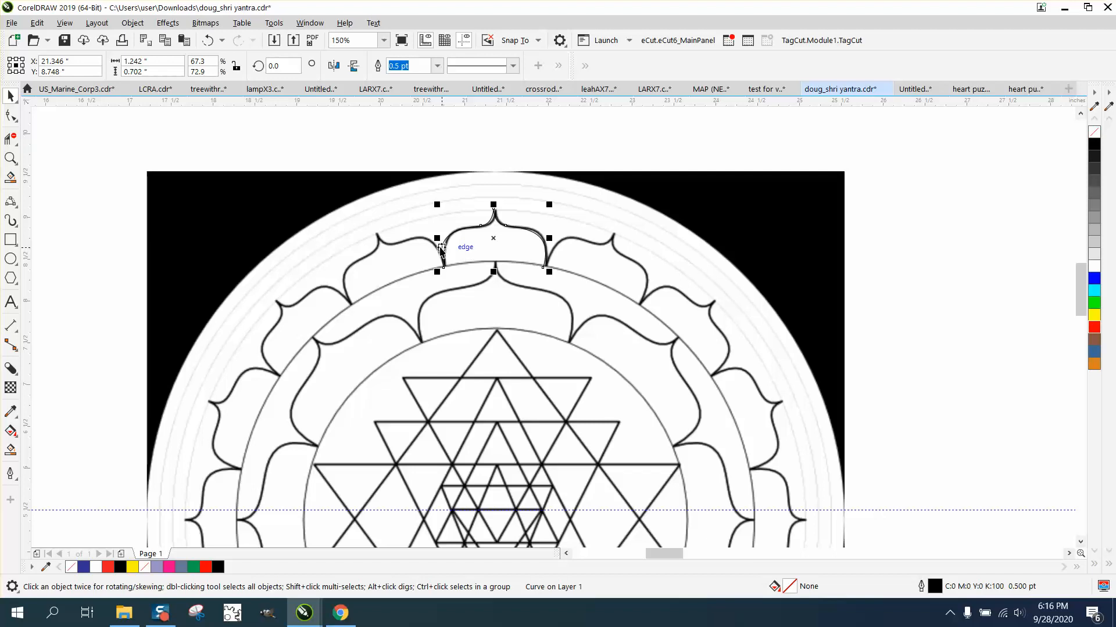
pyautogui.moveTo(437, 238); pyautogui.dragTo(444, 238)
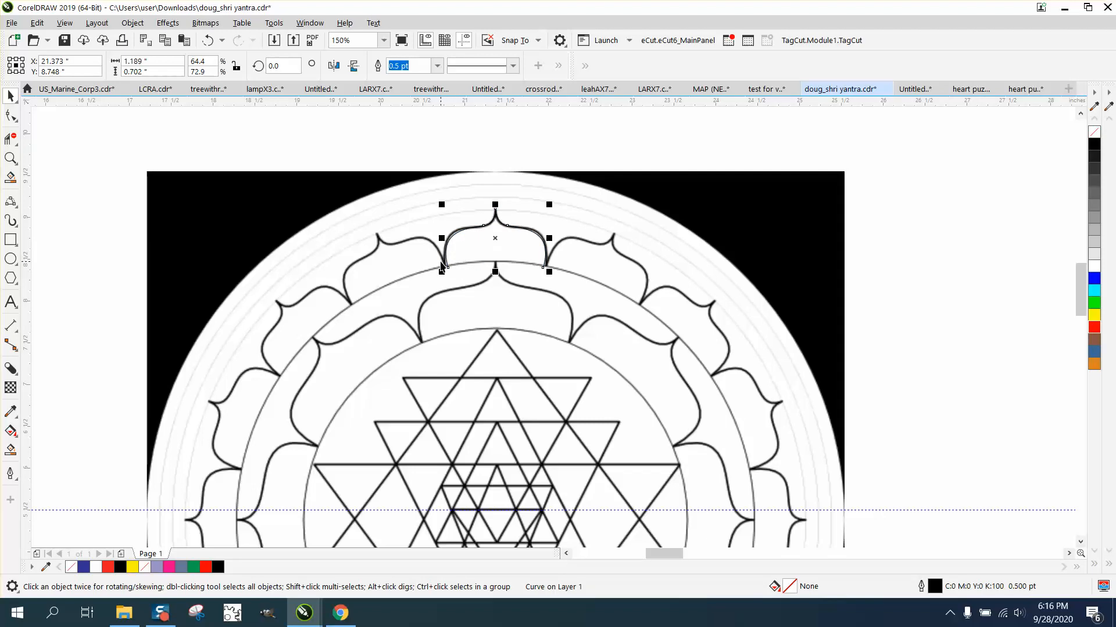
# Reshape the small petal's two lower end nodes and its right-hand curve to follow the reference outline
pyautogui.click(11, 159)
pyautogui.moveTo(361, 182); pyautogui.dragTo(634, 320)
pyautogui.click(10, 115)
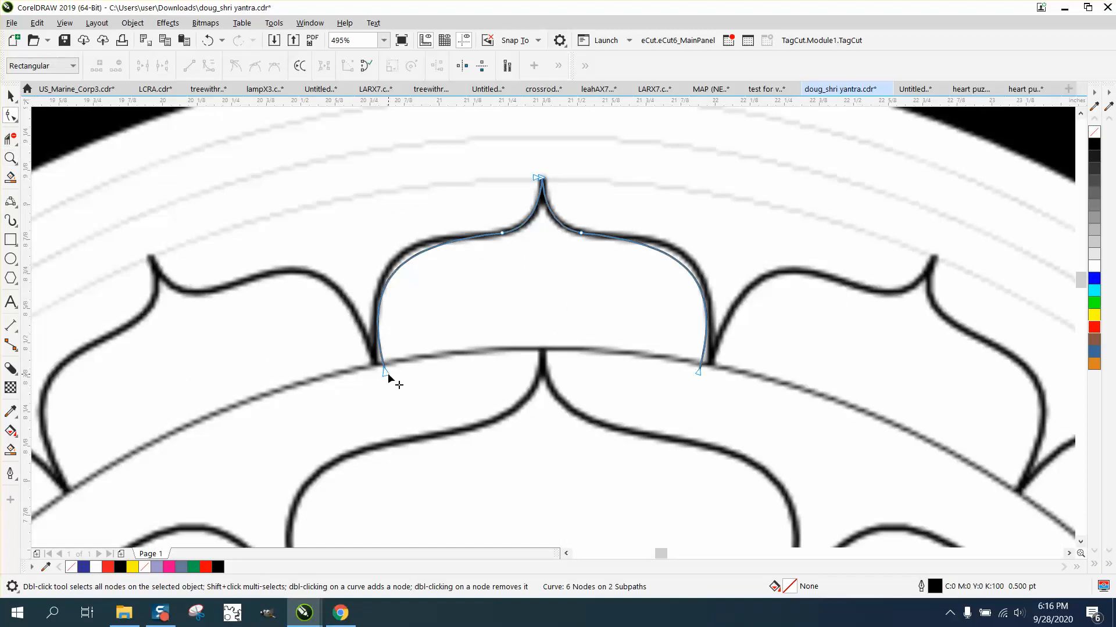
pyautogui.moveTo(388, 376); pyautogui.dragTo(380, 369)
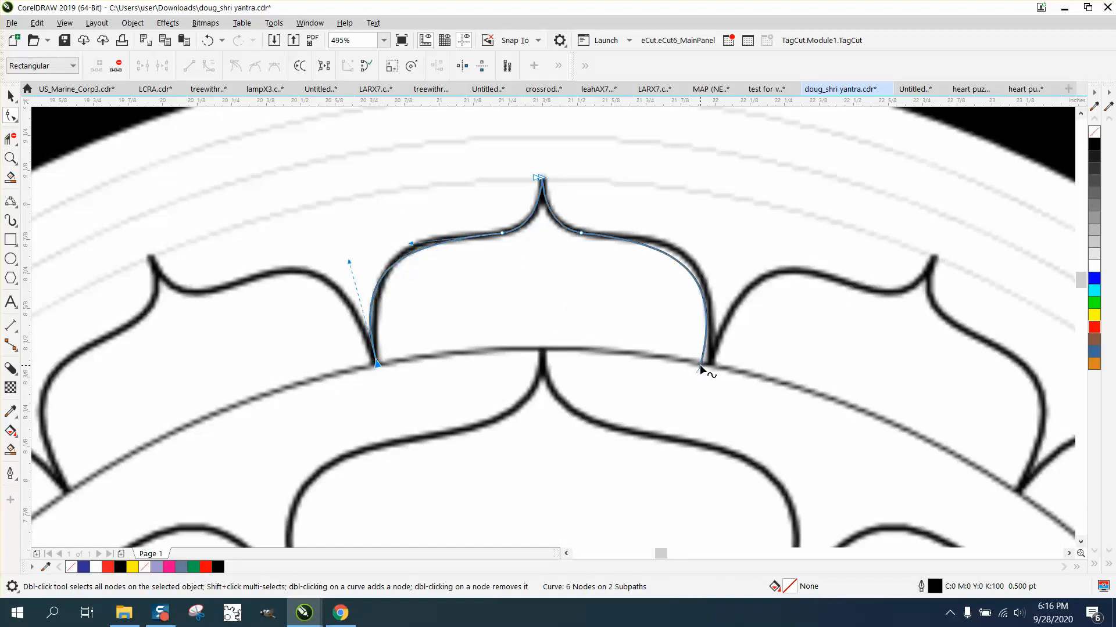
pyautogui.moveTo(700, 368); pyautogui.dragTo(707, 367)
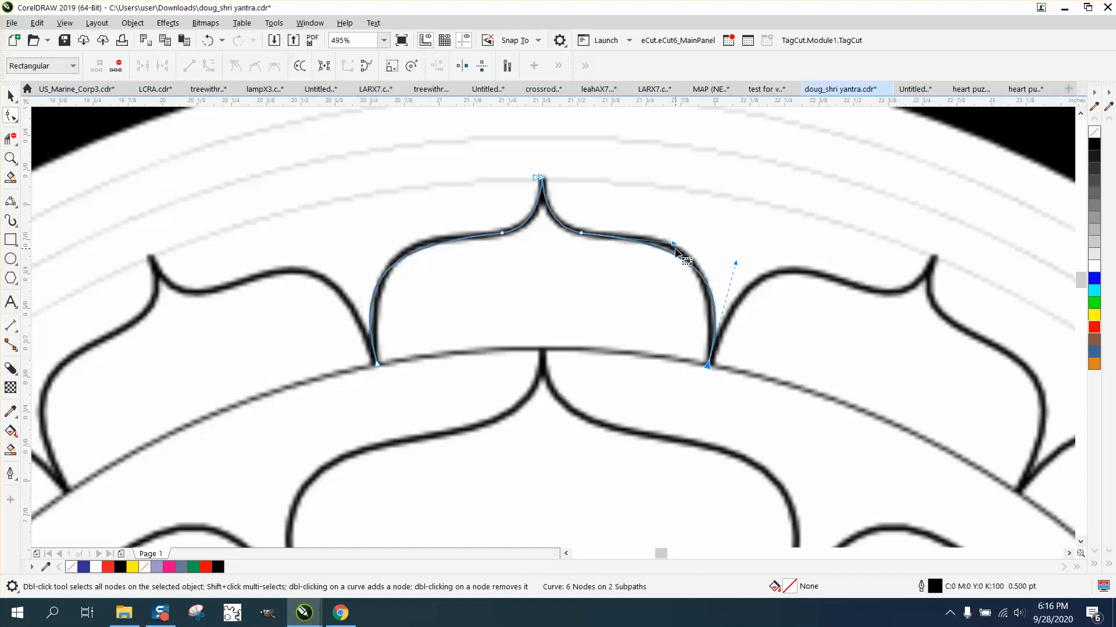
pyautogui.moveTo(674, 244); pyautogui.dragTo(670, 239)
# Move the small petal 9 inches to the right, clear of the reference bitmap
pyautogui.scroll(-2, 435, 264)
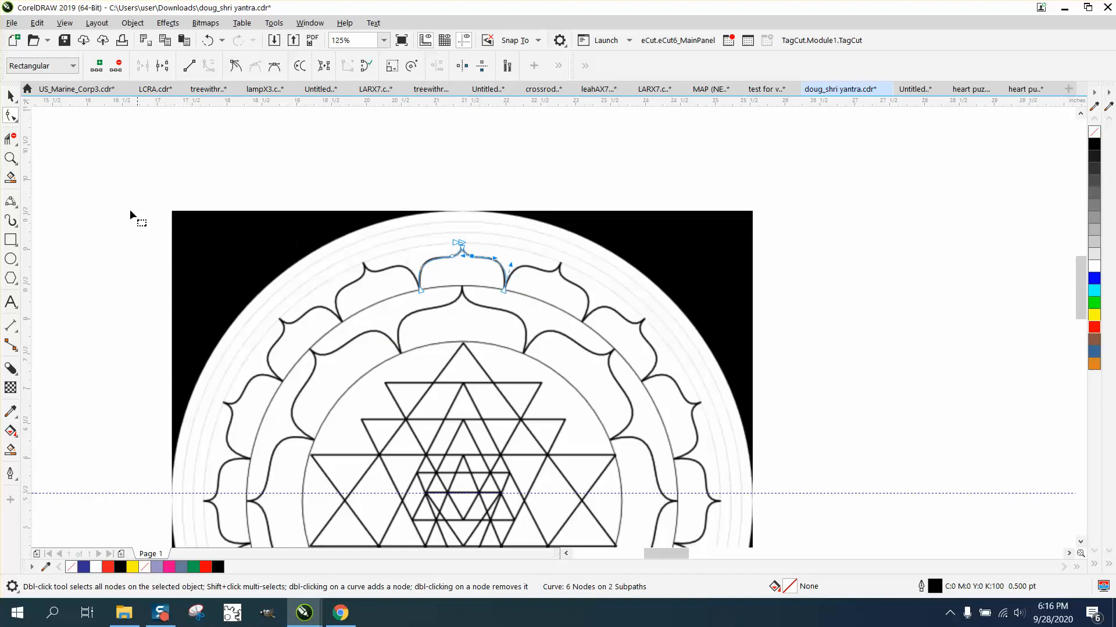
pyautogui.click(10, 96)
pyautogui.click(194, 129)
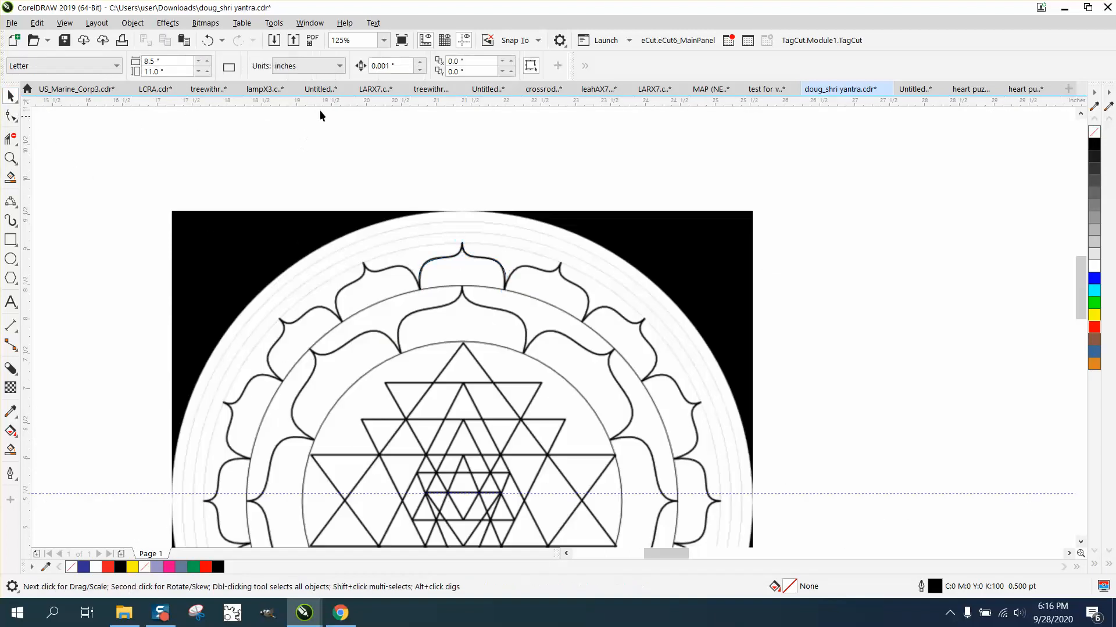
pyautogui.click(395, 62)
pyautogui.write('9')
pyautogui.click(474, 260)
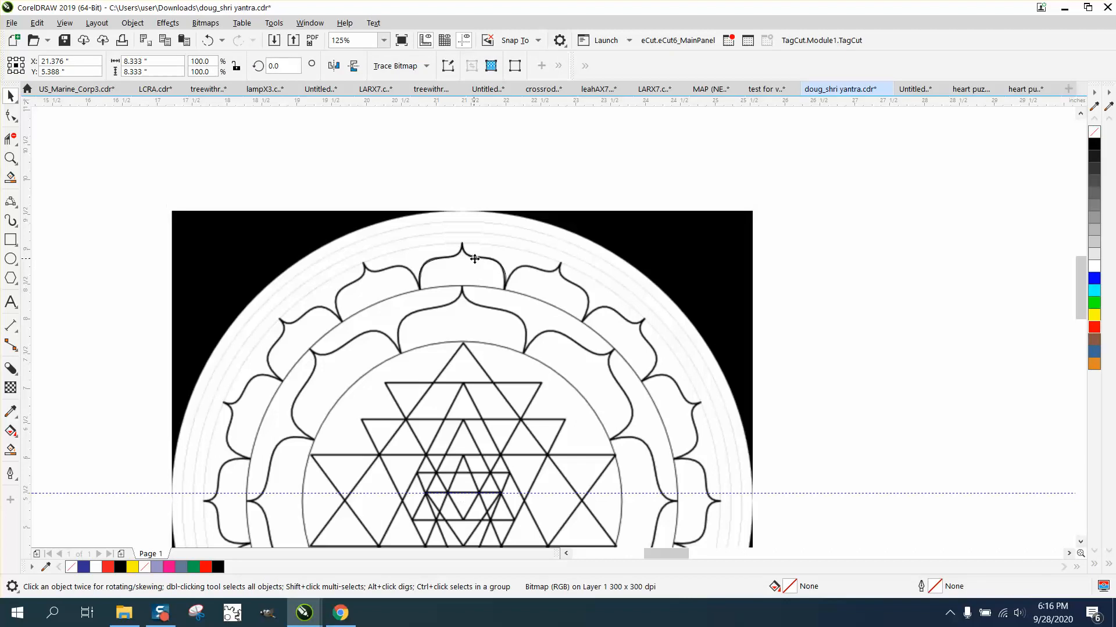
pyautogui.click(498, 182)
pyautogui.click(481, 262)
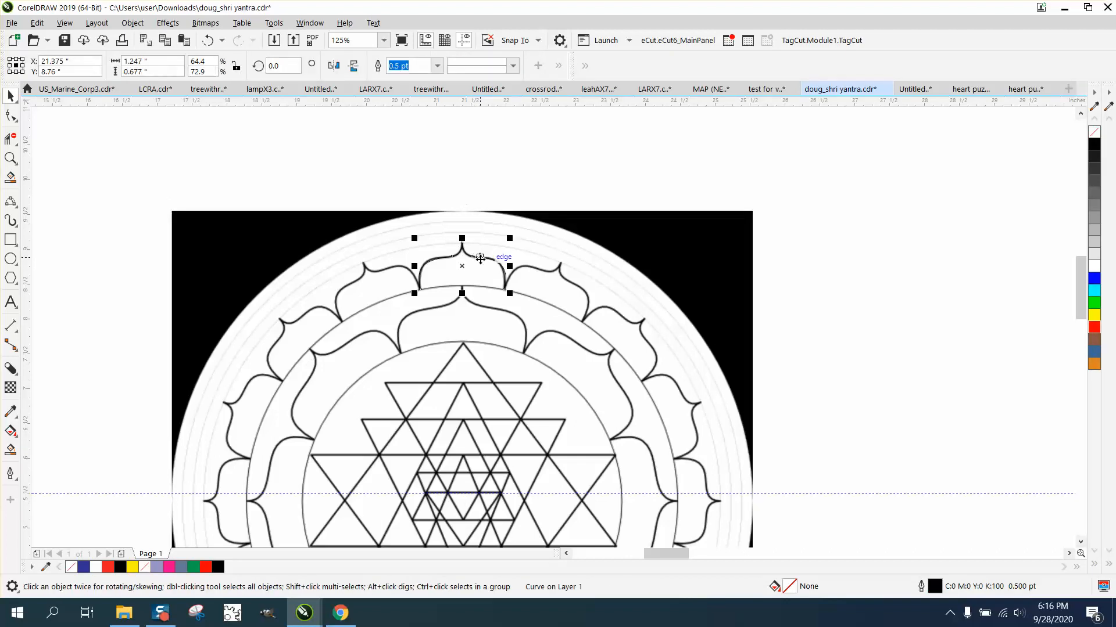
pyautogui.press('Right')
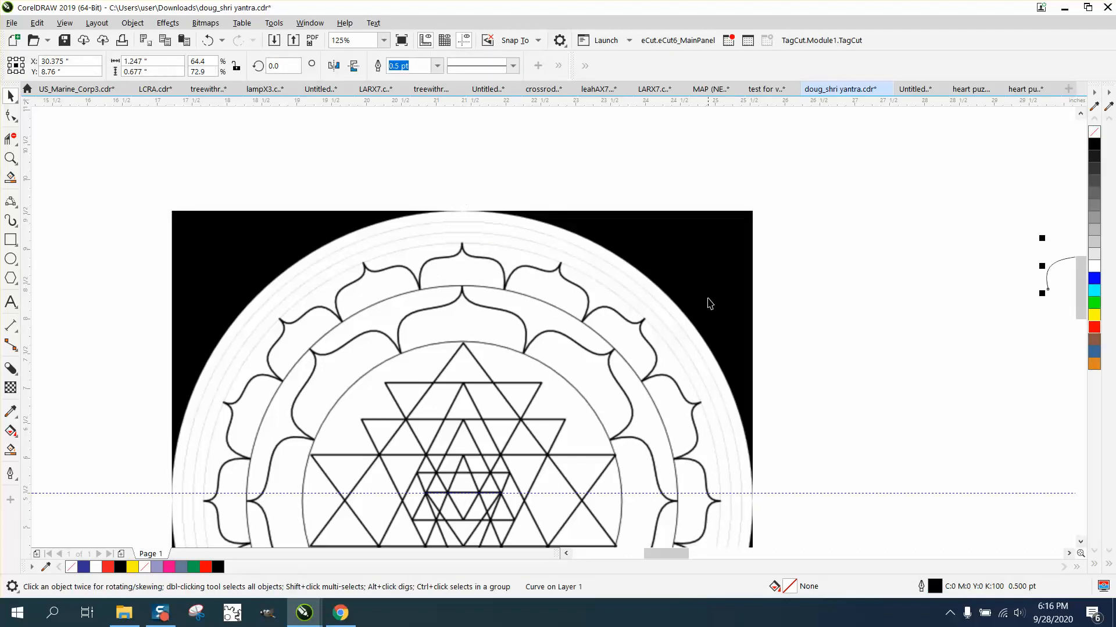
pyautogui.scroll(-3, 708, 303)
pyautogui.click(10, 158)
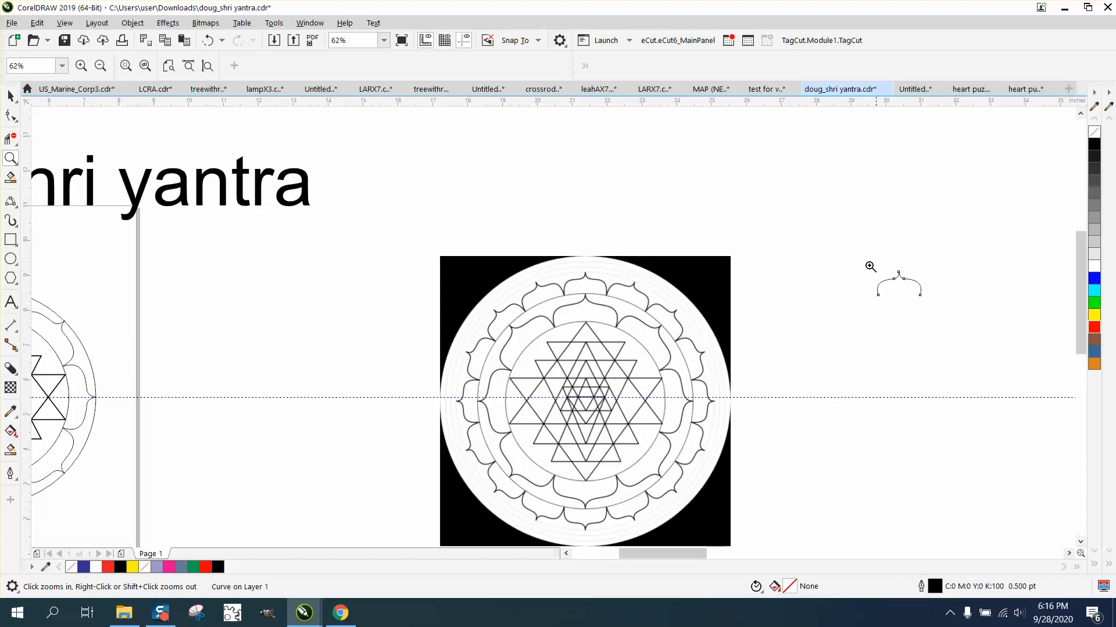
pyautogui.moveTo(861, 264); pyautogui.dragTo(954, 318)
pyautogui.click(11, 95)
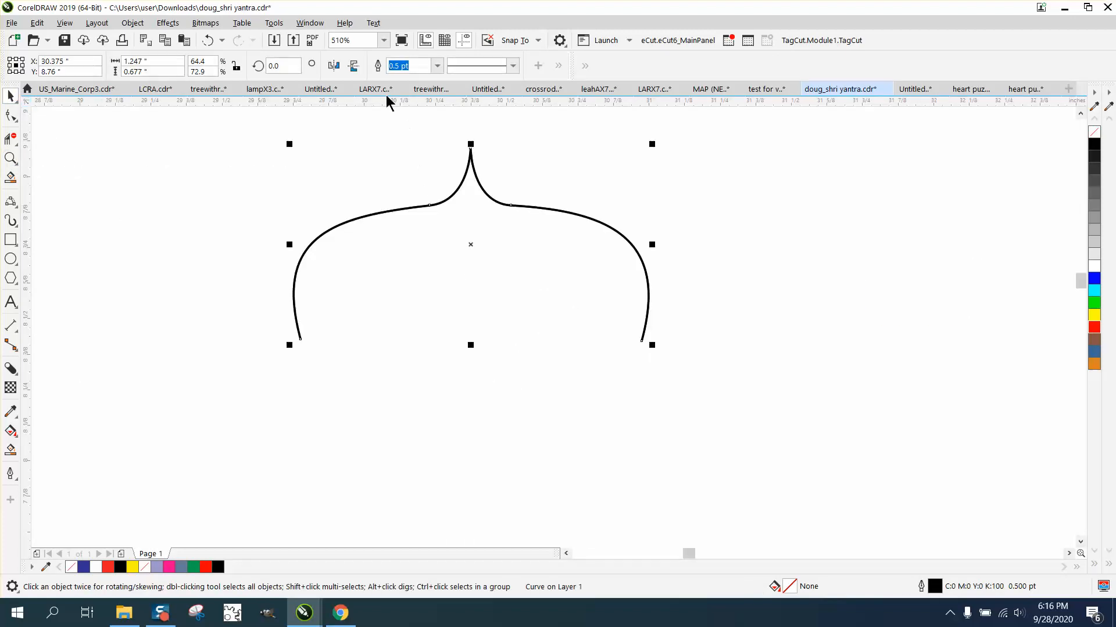
# Try mirroring a copy of the small petal horizontally to compare its two halves, and undo the mirroring
pyautogui.click(340, 68)
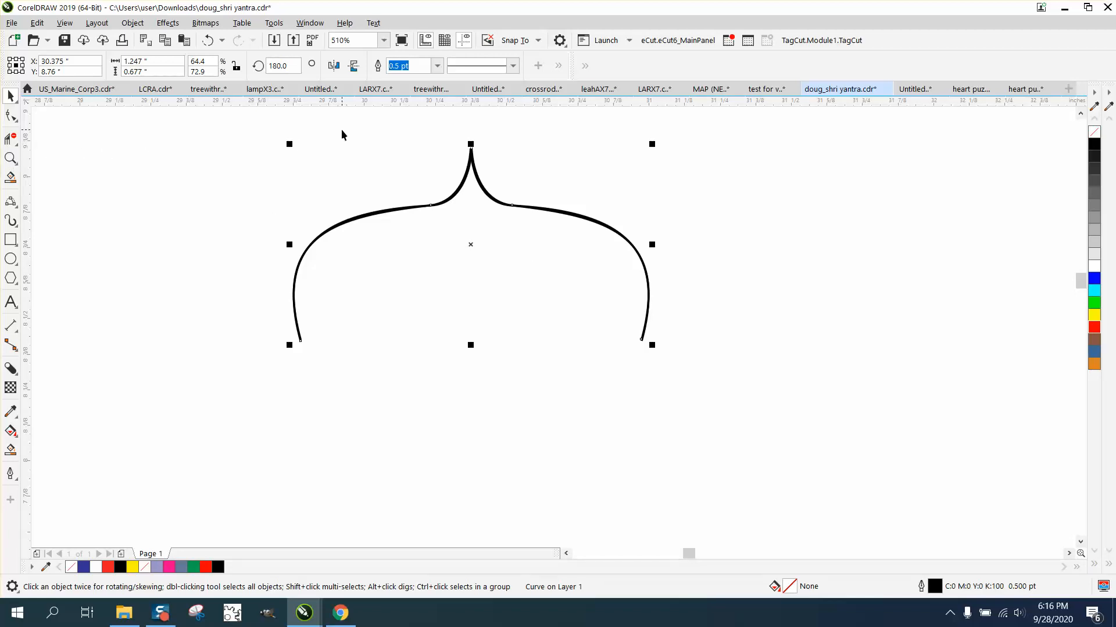
pyautogui.click(11, 158)
pyautogui.moveTo(383, 147); pyautogui.dragTo(704, 266)
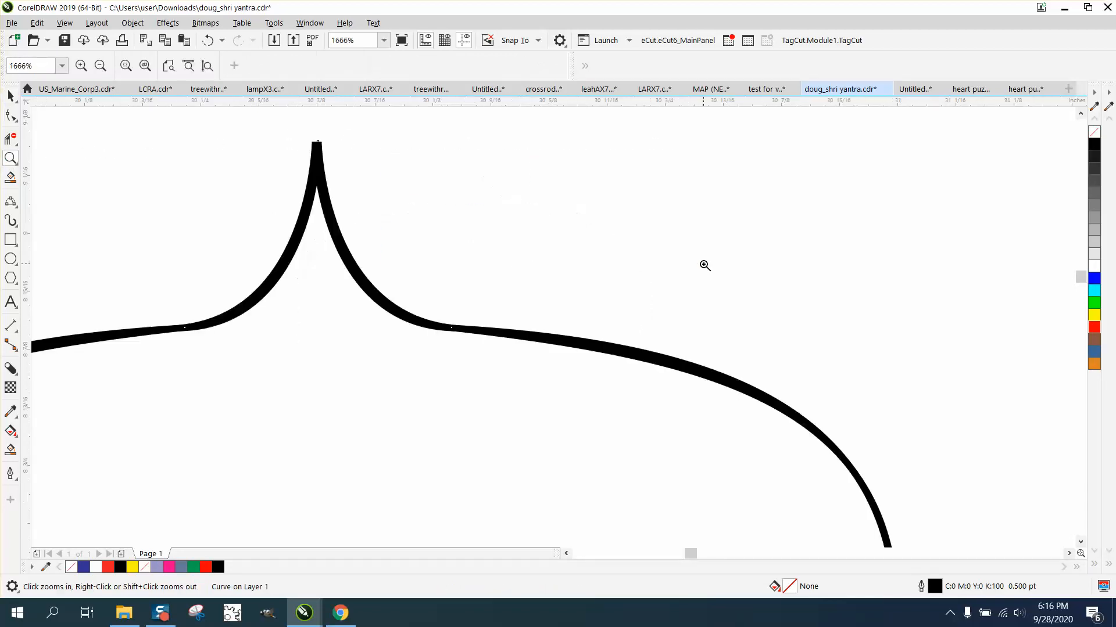
pyautogui.rightClick(690, 266)
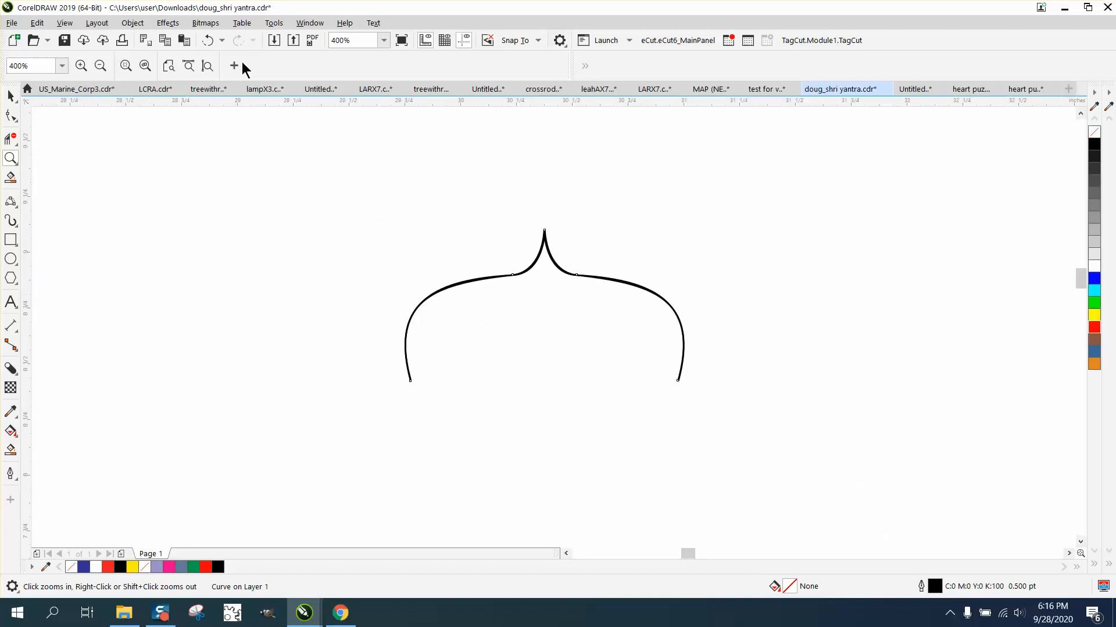
pyautogui.click(207, 43)
pyautogui.rightClick(647, 264)
pyautogui.rightClick(705, 271)
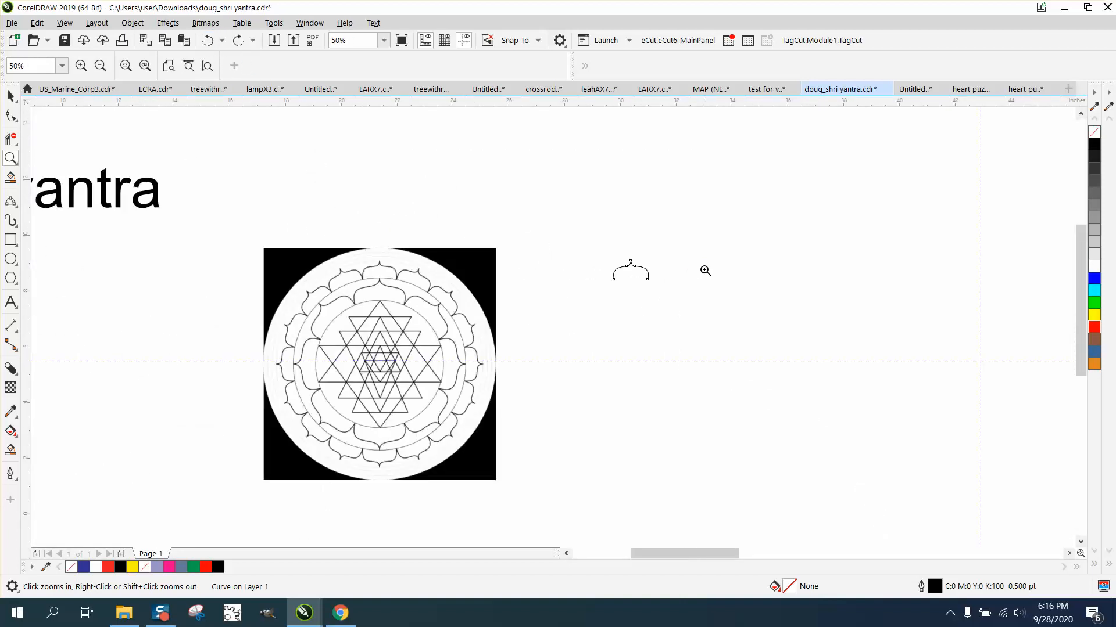
# Move the small petal copy 18 inches left in 9-inch steps and centre it on the page
pyautogui.hotkey('ctrl', 'shift', 'z')
pyautogui.click(11, 96)
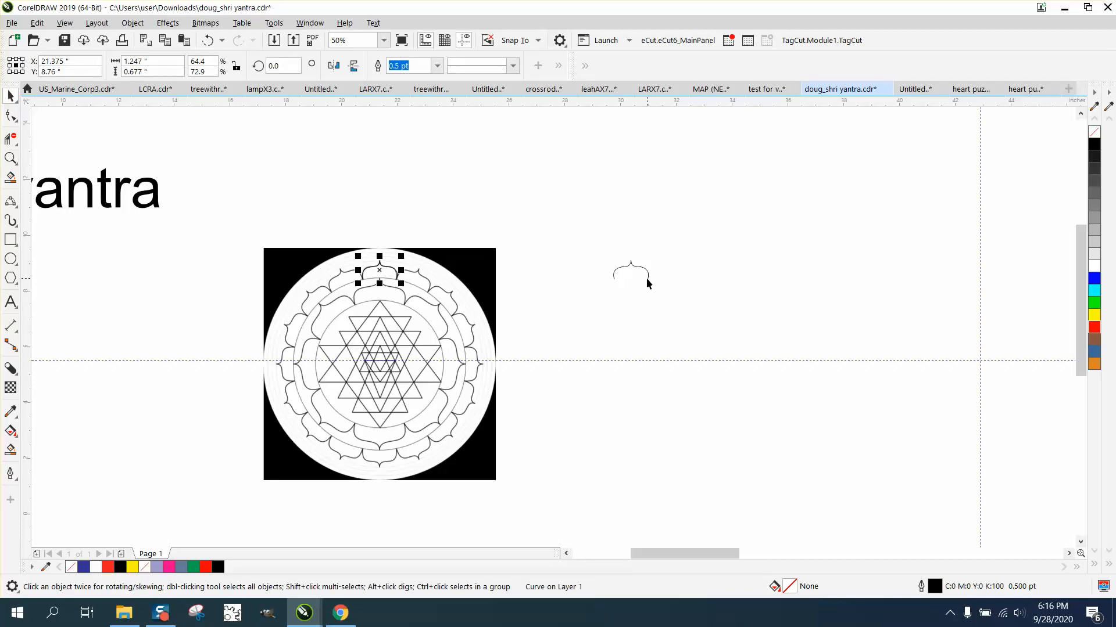
pyautogui.hotkey('ctrl', 'z')
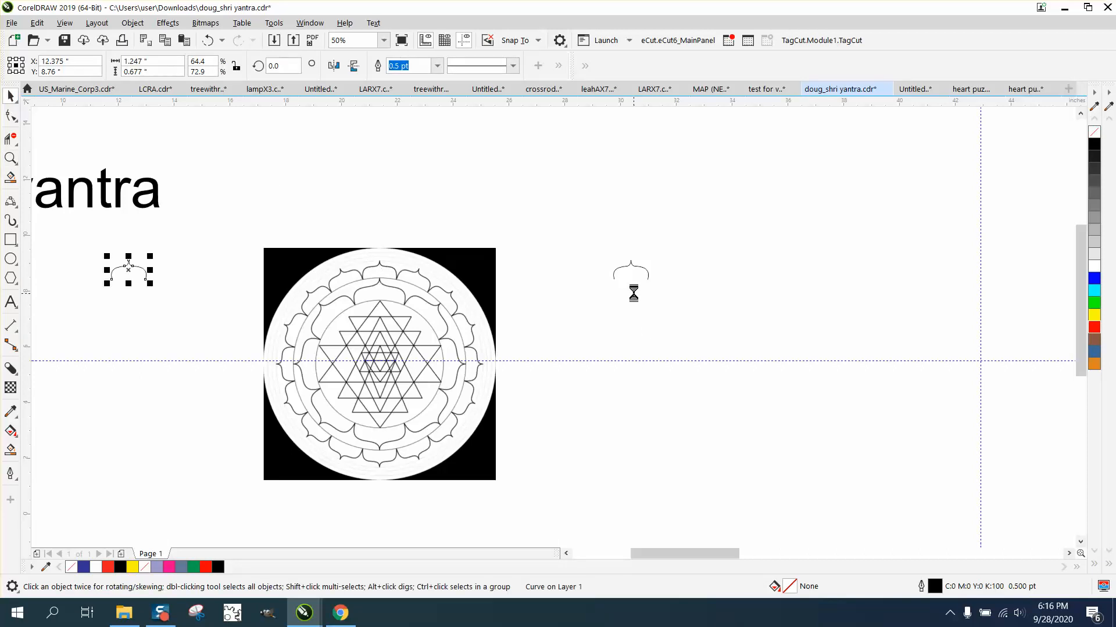
pyautogui.scroll(-2, 634, 314)
pyautogui.hotkey('ctrl', 'z')
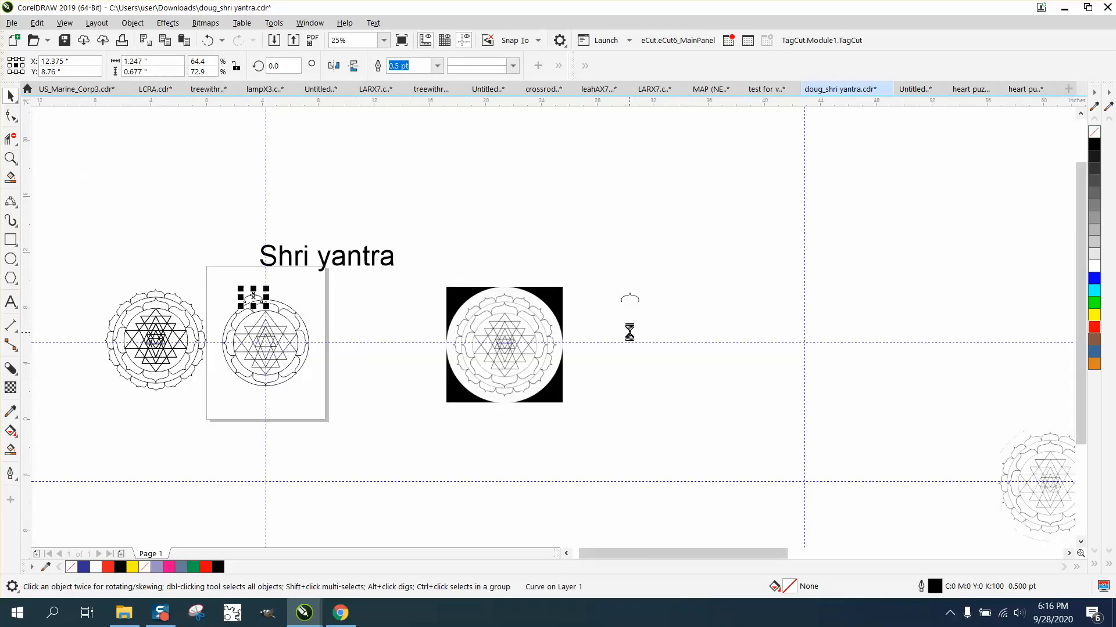
pyautogui.press('p')
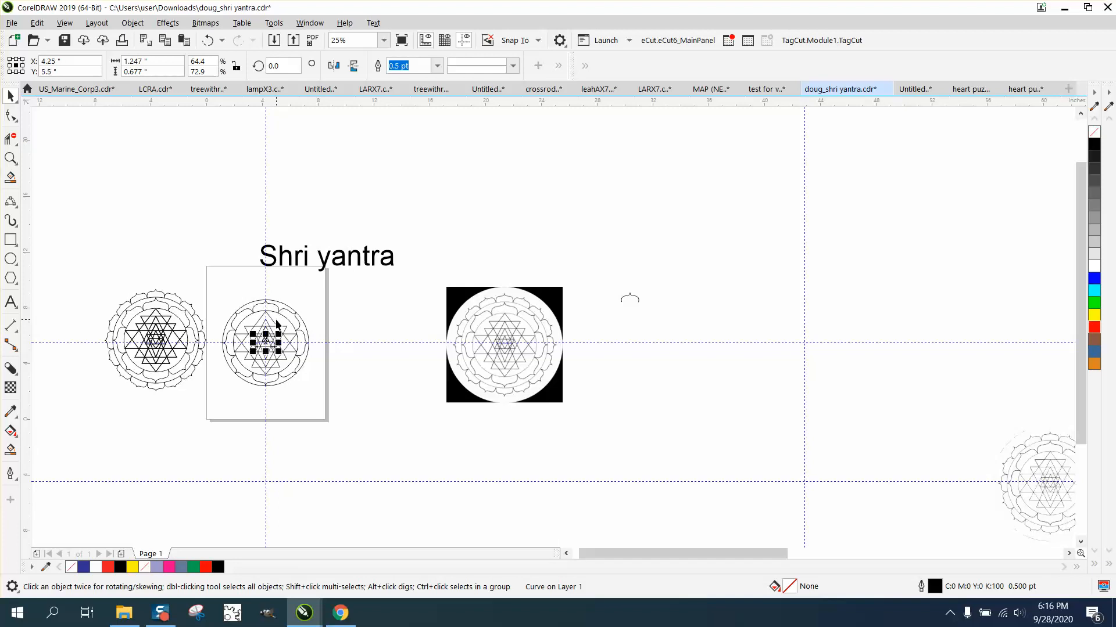
# Move the small petal straight up from the page centre onto the top of the outer circle, to about Y 8.826 inches
pyautogui.click(11, 158)
pyautogui.moveTo(248, 353); pyautogui.dragTo(365, 410)
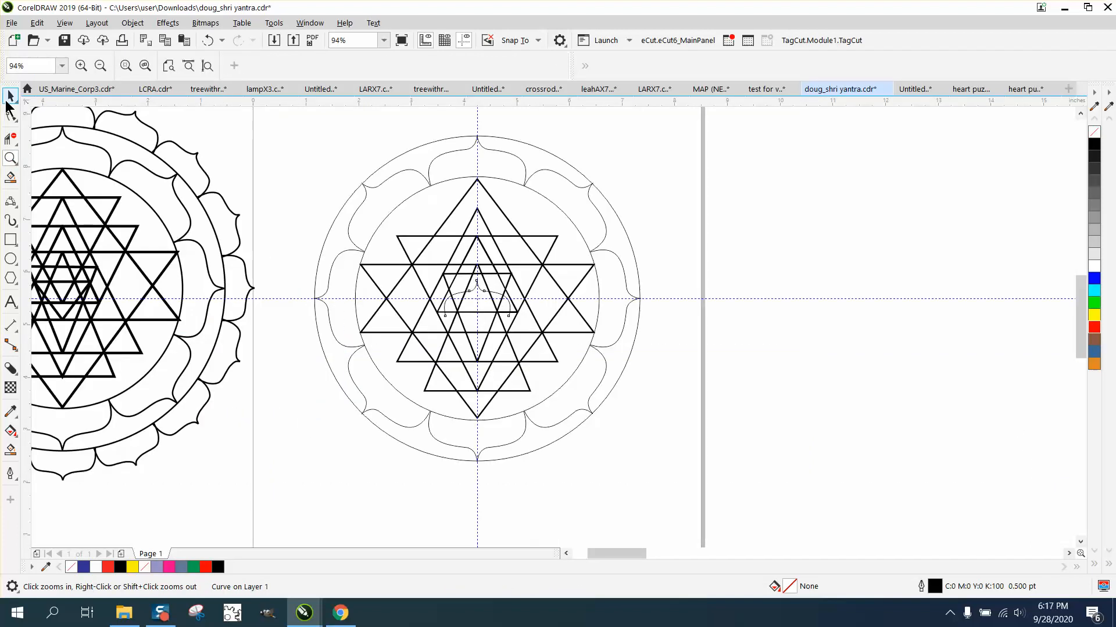
pyautogui.click(10, 98)
pyautogui.scroll(-3, 186, 273)
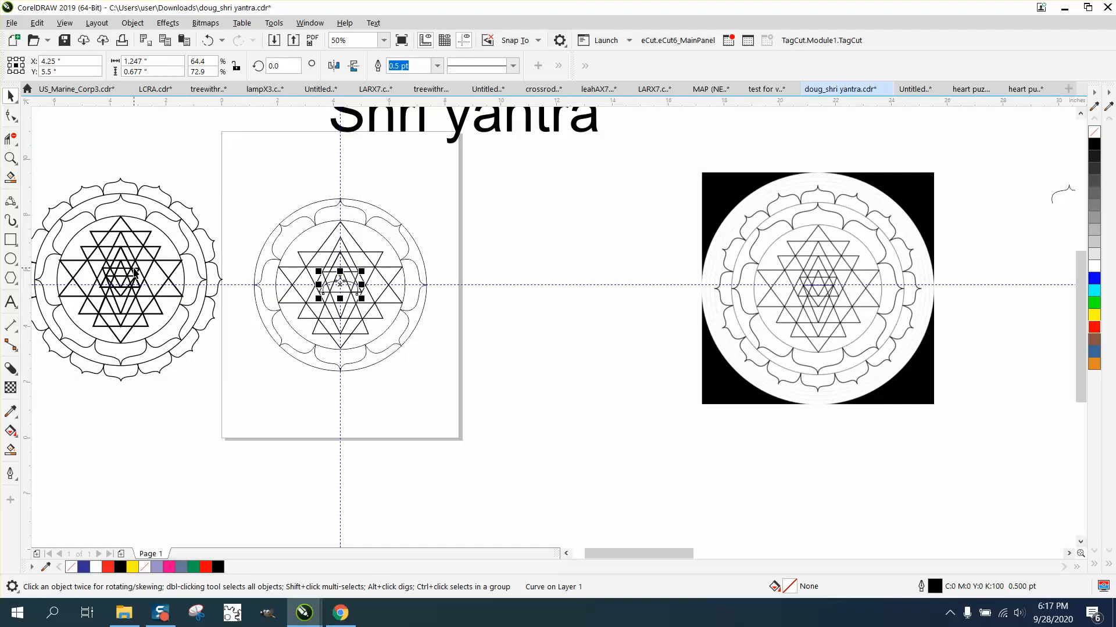
pyautogui.moveTo(340, 283); pyautogui.dragTo(343, 190)
# Set the nudge distance to 0.001 inch and nudge the small petal up to Y 8.867 inches so its ends meet the outer circle
pyautogui.click(13, 158)
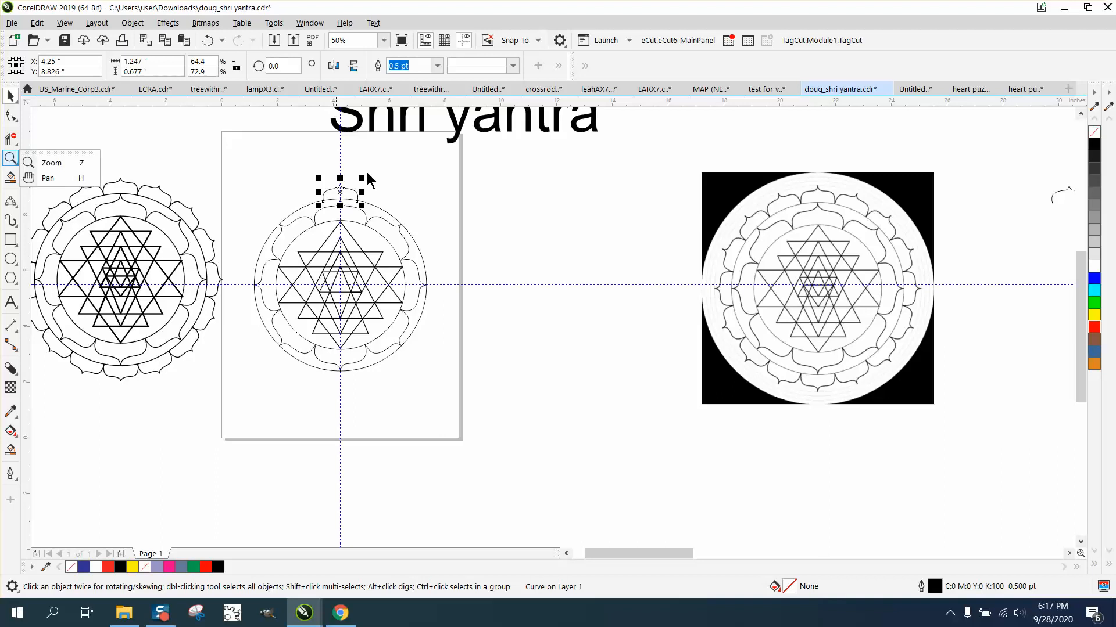
pyautogui.click(35, 159)
pyautogui.moveTo(300, 174); pyautogui.dragTo(455, 249)
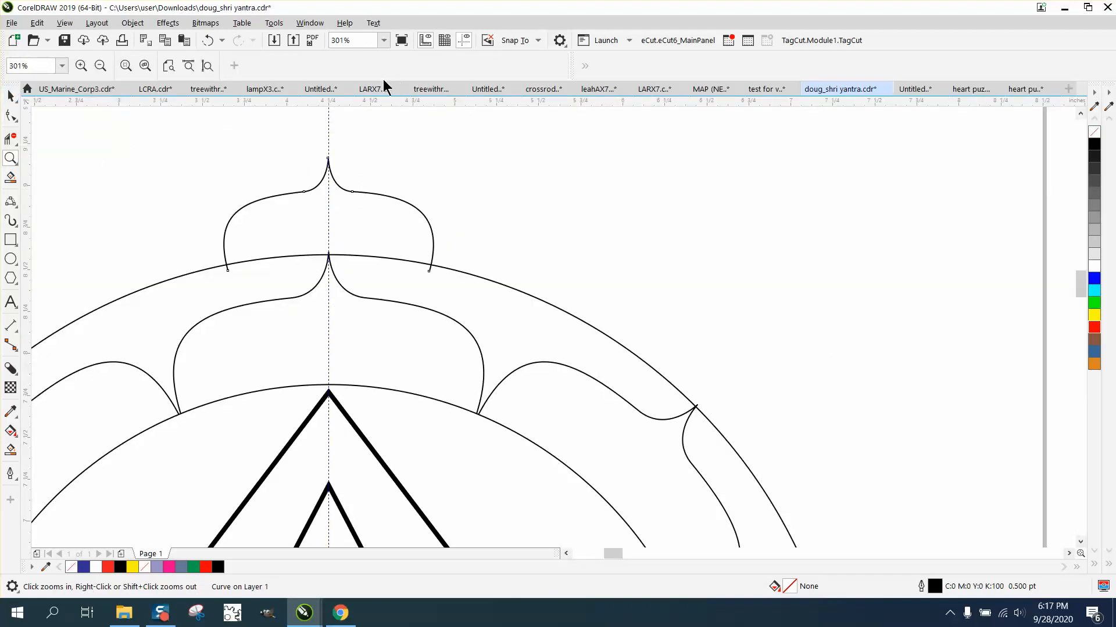
pyautogui.click(10, 95)
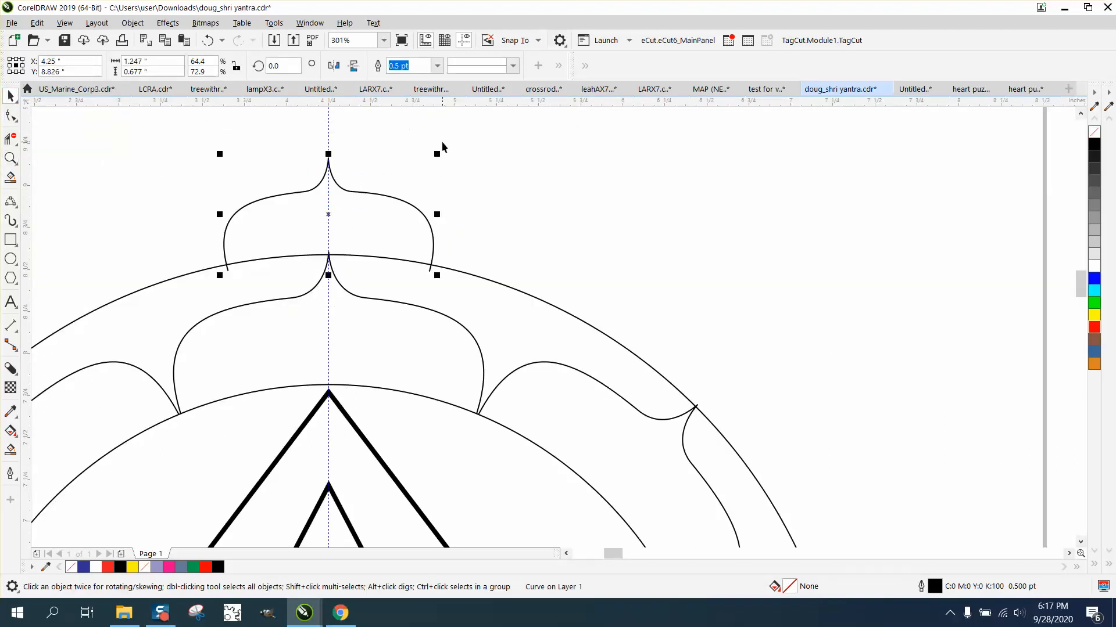
pyautogui.click(448, 137)
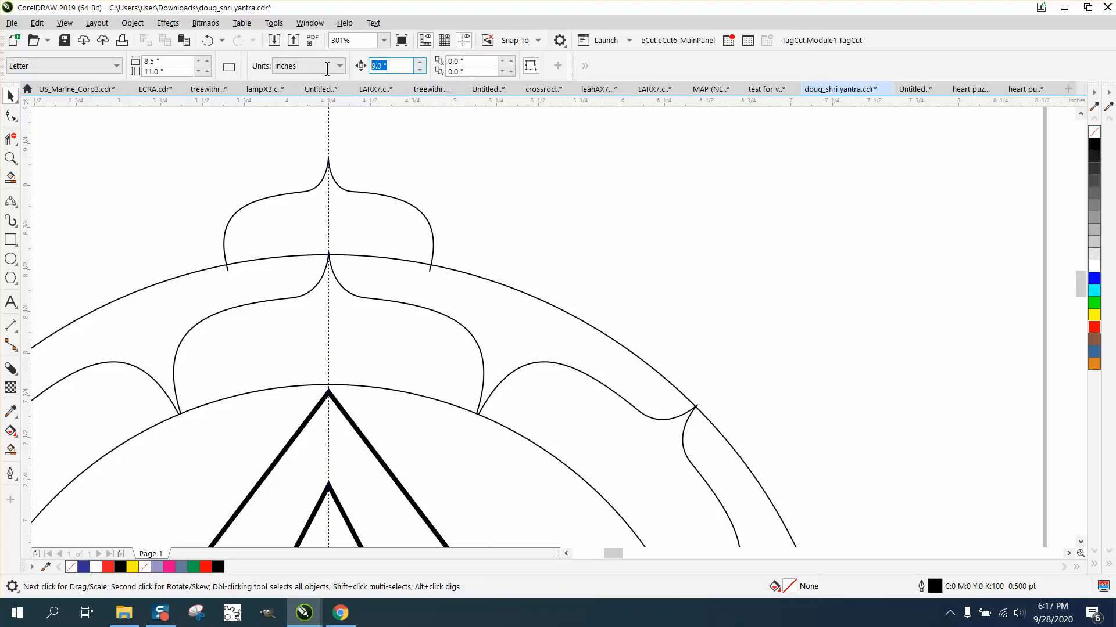
pyautogui.write('.001')
pyautogui.click(354, 192)
pyautogui.press('Up')
pyautogui.press('Up')
pyautogui.press('Up')
pyautogui.press('Up')
pyautogui.press('Up')
pyautogui.press('Up')
pyautogui.press('Up')
pyautogui.press('Up')
pyautogui.press('Up')
pyautogui.press('Up')
pyautogui.press('Up')
pyautogui.press('Up')
pyautogui.press('Up')
pyautogui.press('Up')
pyautogui.press('Up')
pyautogui.press('Up')
pyautogui.press('Up')
pyautogui.press('Up')
pyautogui.press('Up')
pyautogui.press('Up')
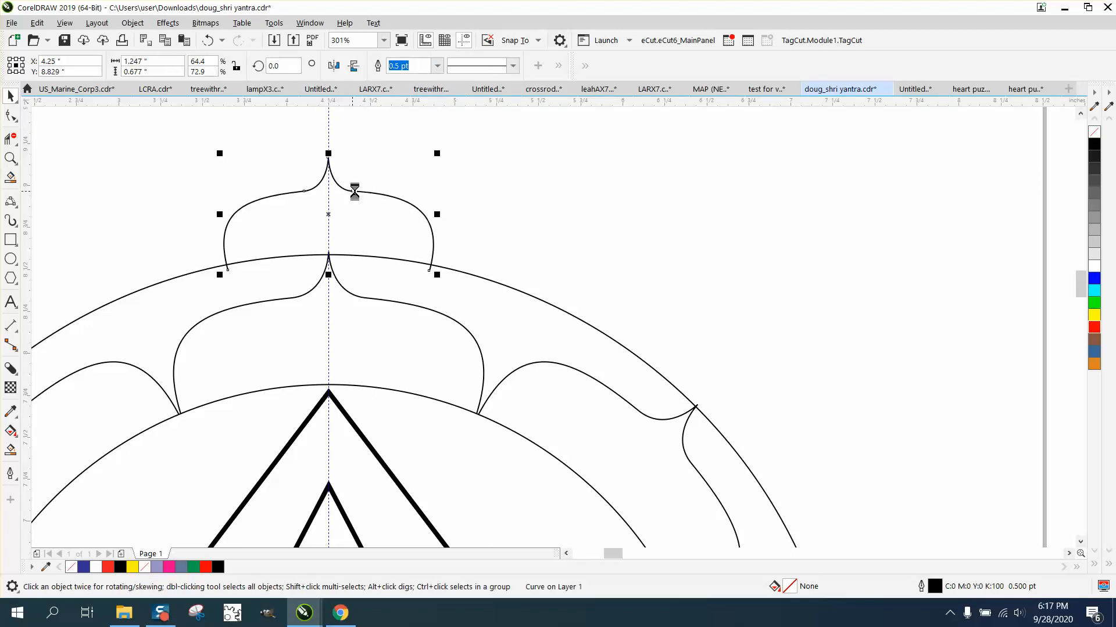
pyautogui.press('Up')
pyautogui.press('Up')
pyautogui.press('Up')
pyautogui.press('Up')
pyautogui.press('Up')
pyautogui.press('Up')
pyautogui.press('Up')
pyautogui.press('Up')
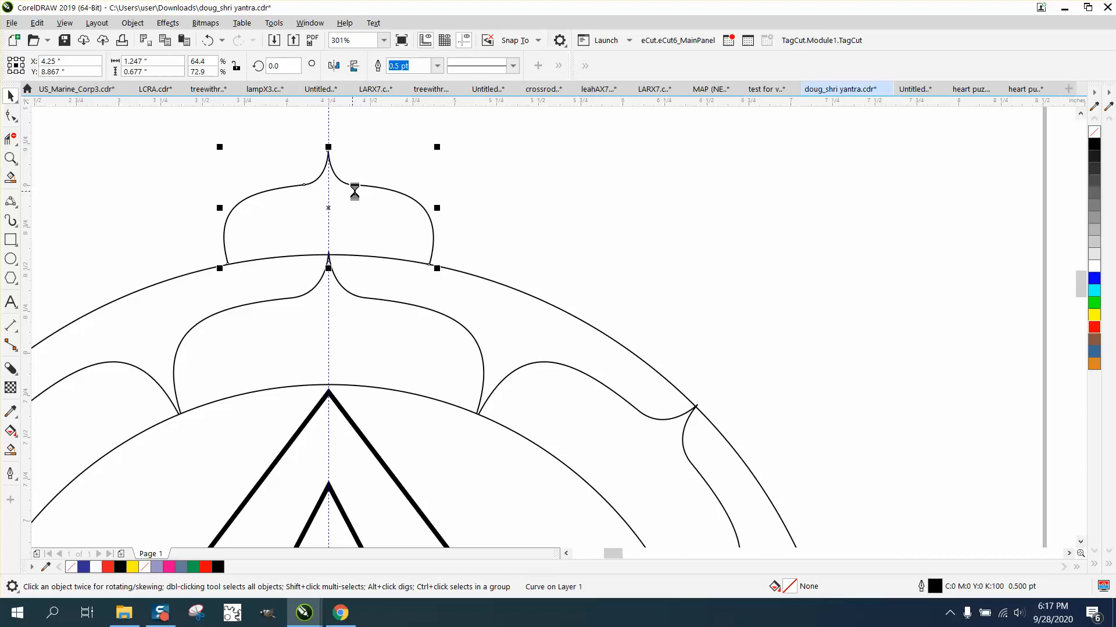
# Place the small petal's rotation centre at the centre of the yantra
pyautogui.press('F3')
pyautogui.press('F3')
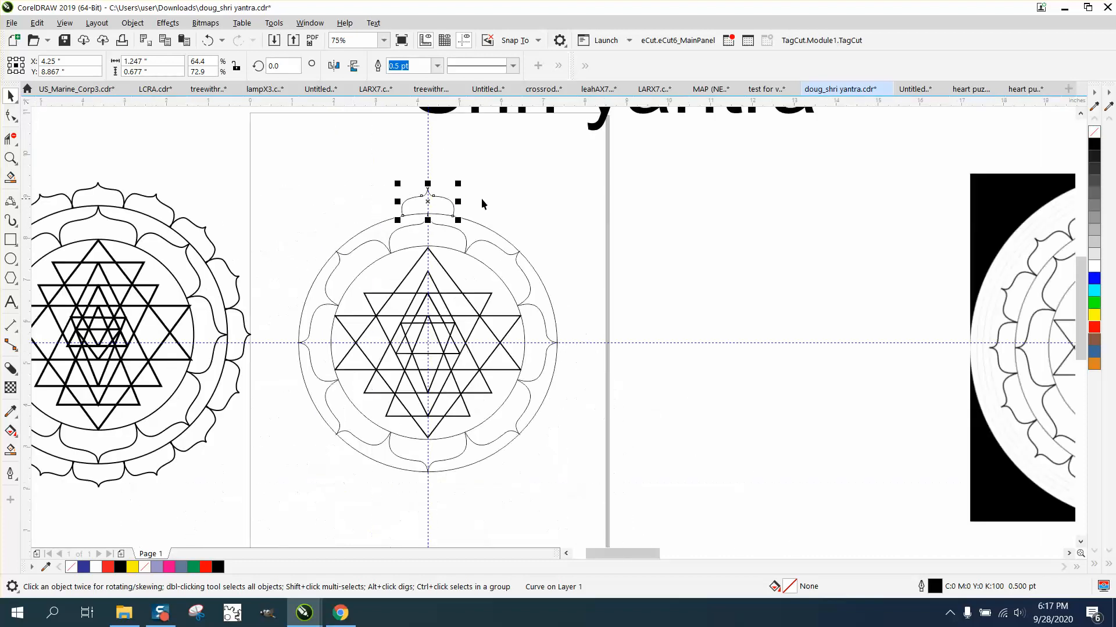
pyautogui.click(428, 202)
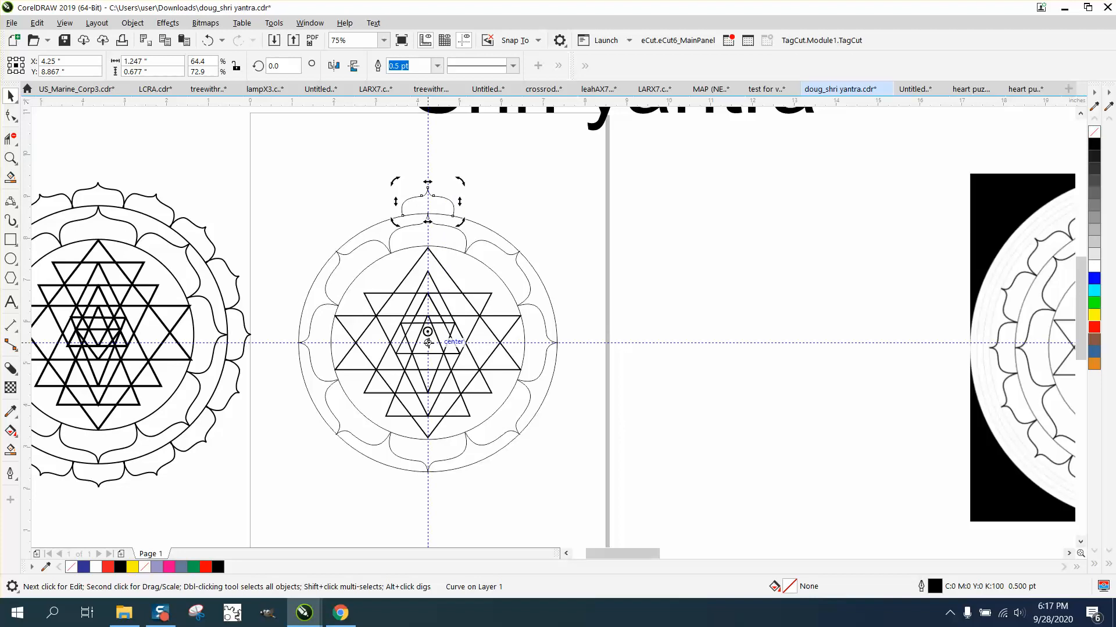
pyautogui.click(555, 218)
pyautogui.click(425, 203)
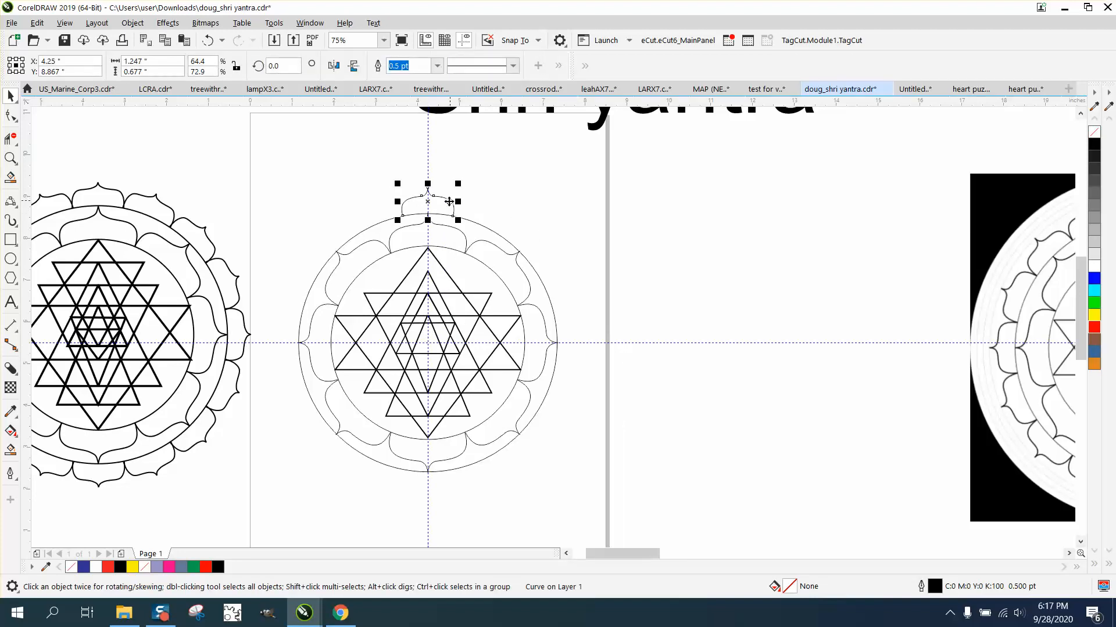
pyautogui.click(422, 203)
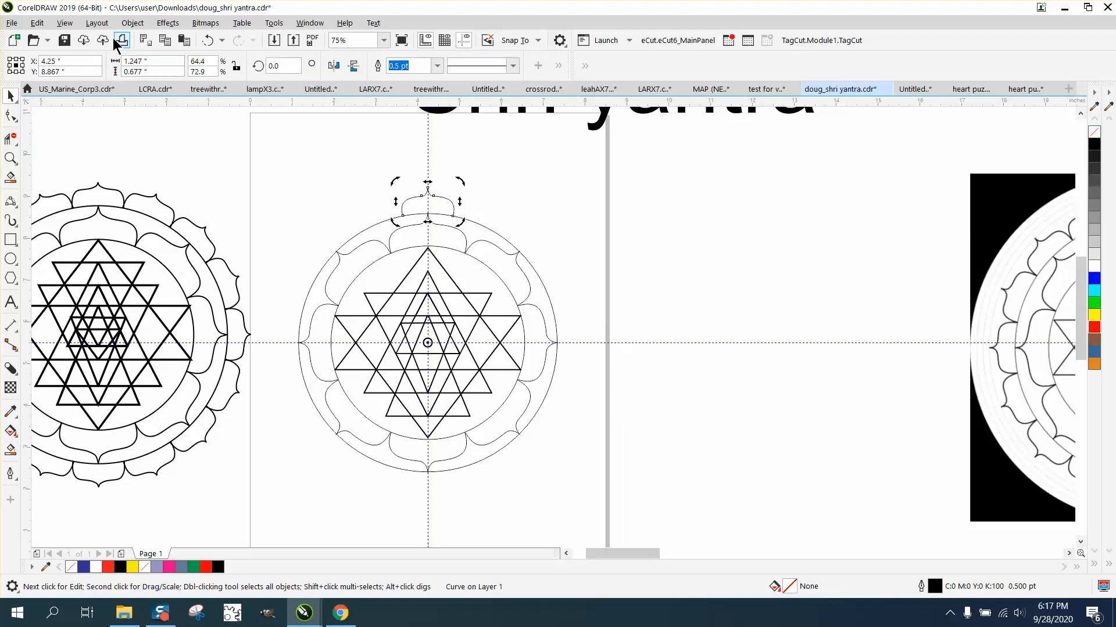
pyautogui.click(46, 20)
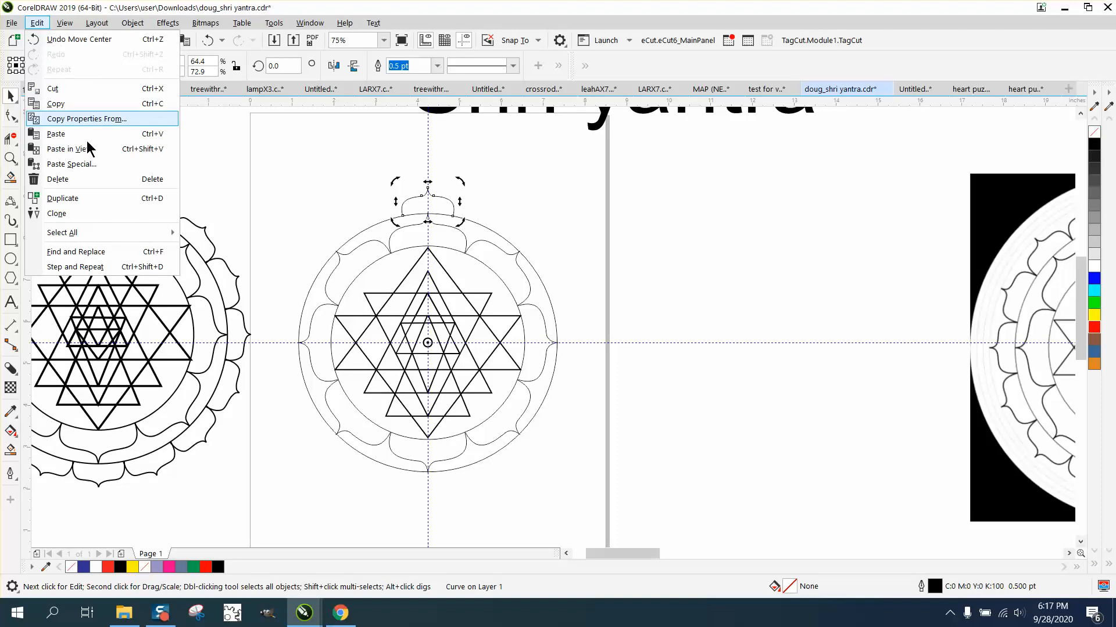
pyautogui.click(95, 255)
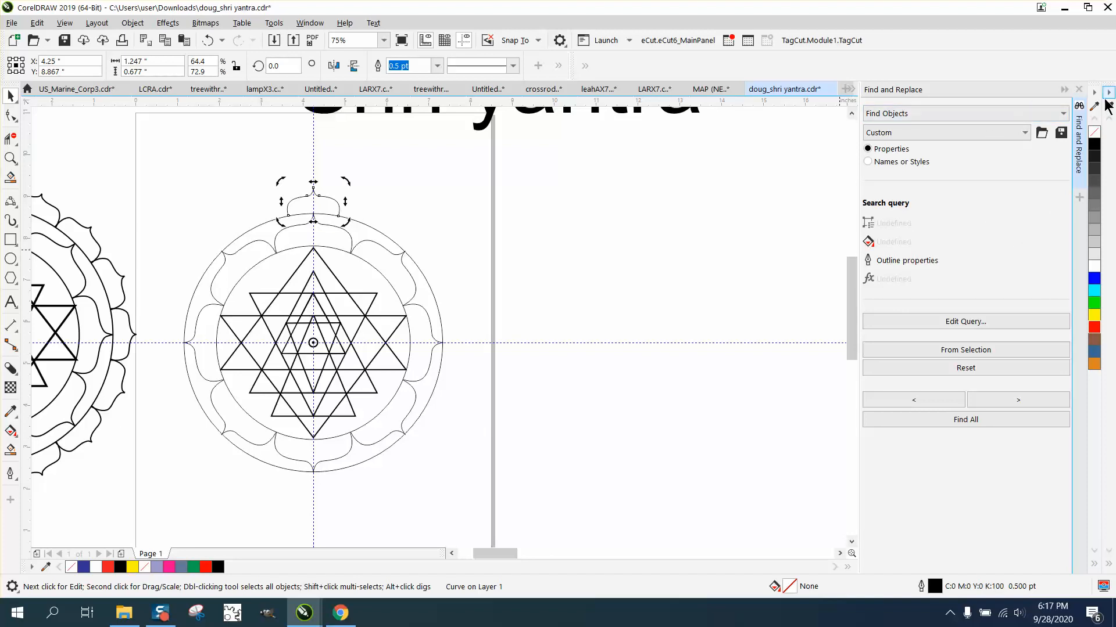
pyautogui.click(1083, 104)
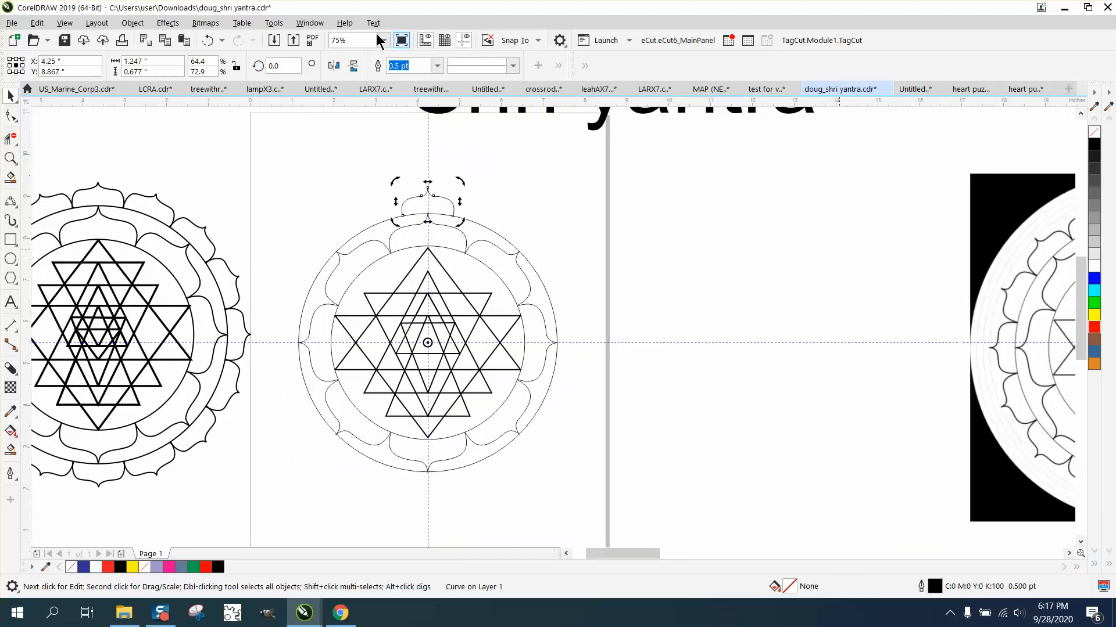
# Rotate the small petal by 22.5° with 15 copies around the yantra's centre to complete the outer petal ring
pyautogui.click(310, 23)
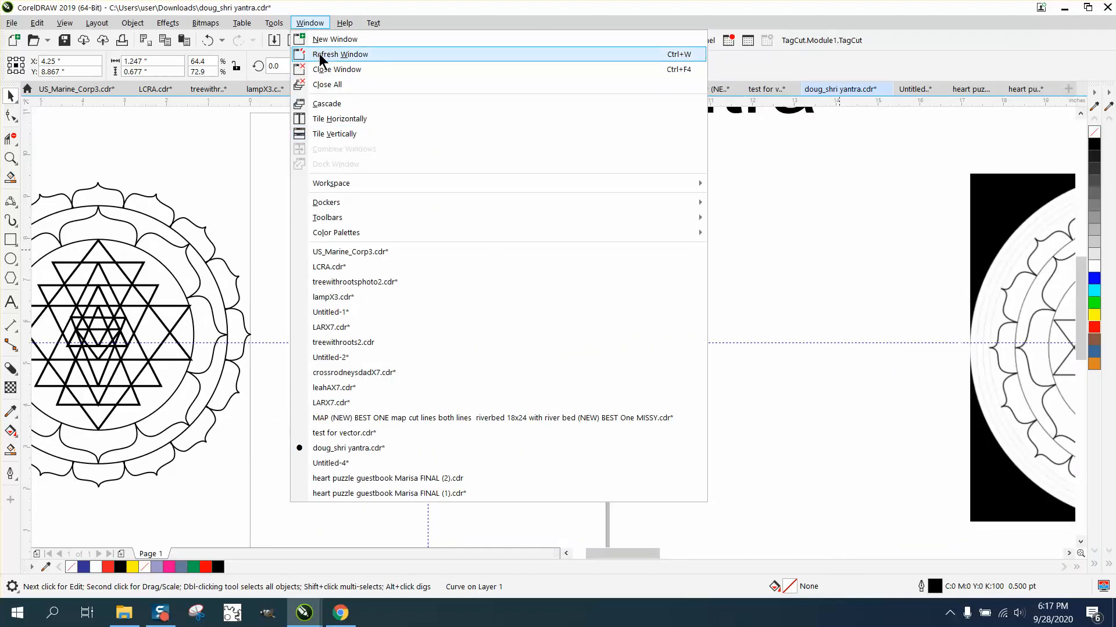
pyautogui.moveTo(329, 202)
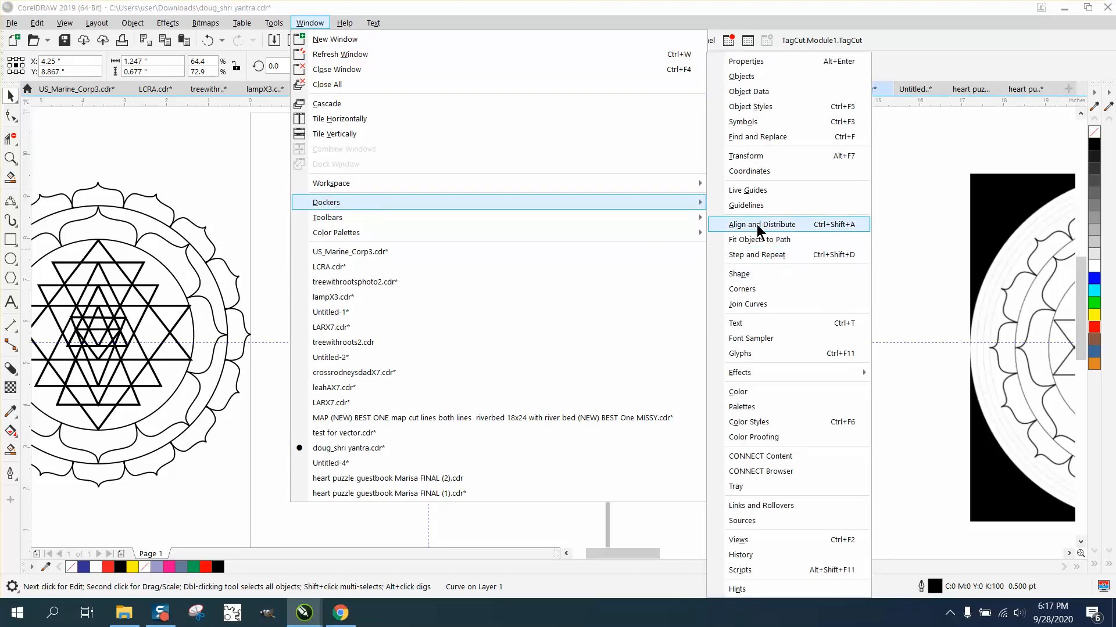
pyautogui.click(756, 156)
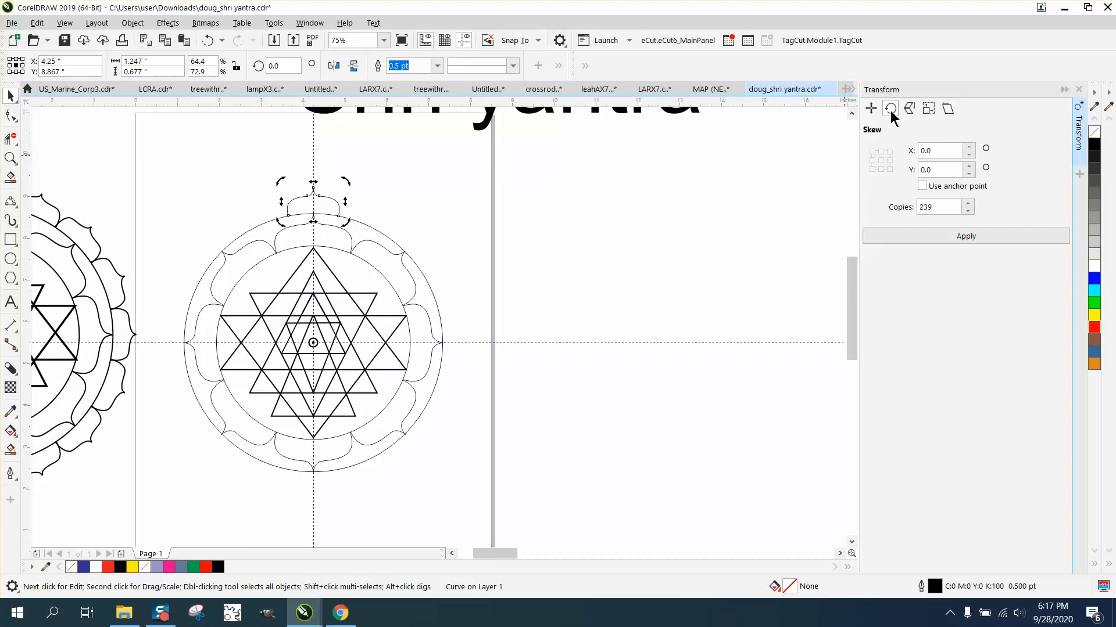
pyautogui.click(890, 108)
pyautogui.click(925, 151)
pyautogui.doubleClick(925, 151)
pyautogui.write('22.5')
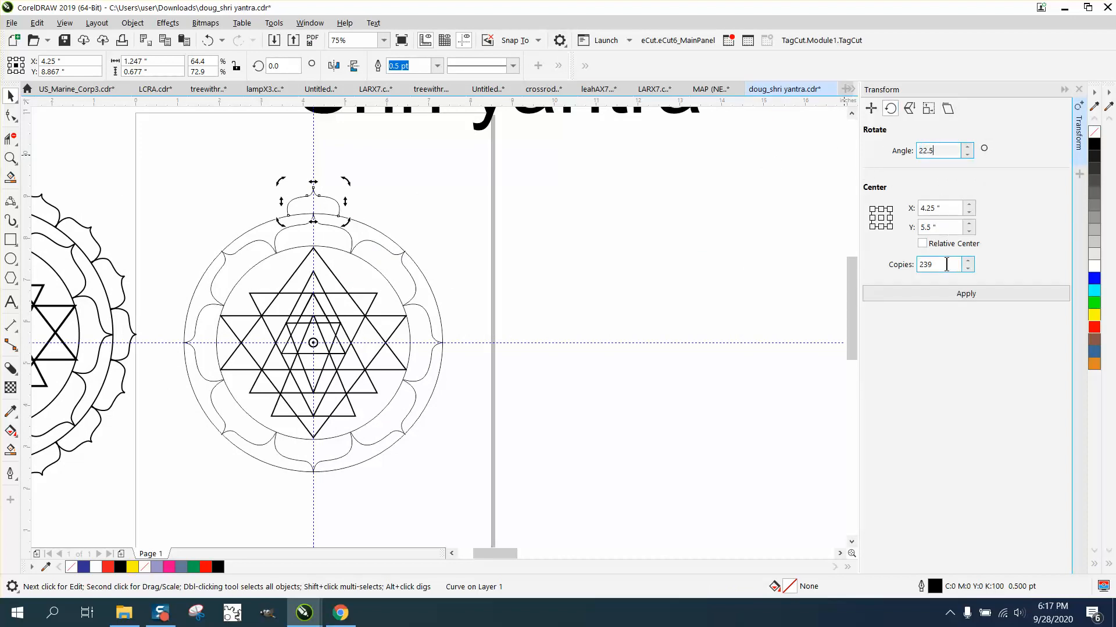
pyautogui.moveTo(946, 265); pyautogui.dragTo(897, 267)
pyautogui.write('15')
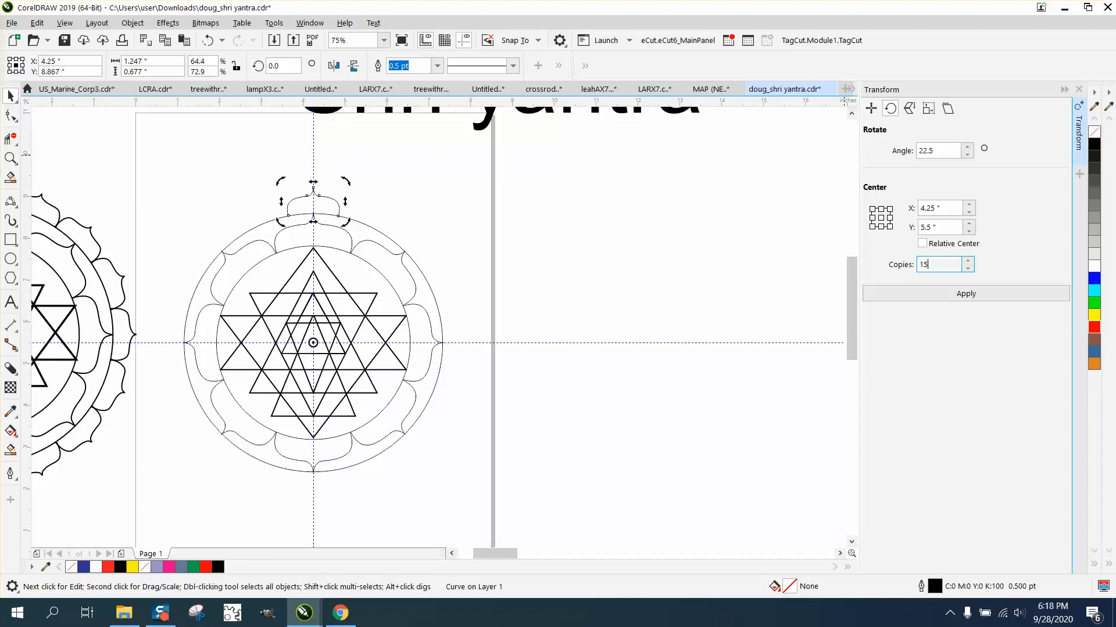
pyautogui.click(966, 294)
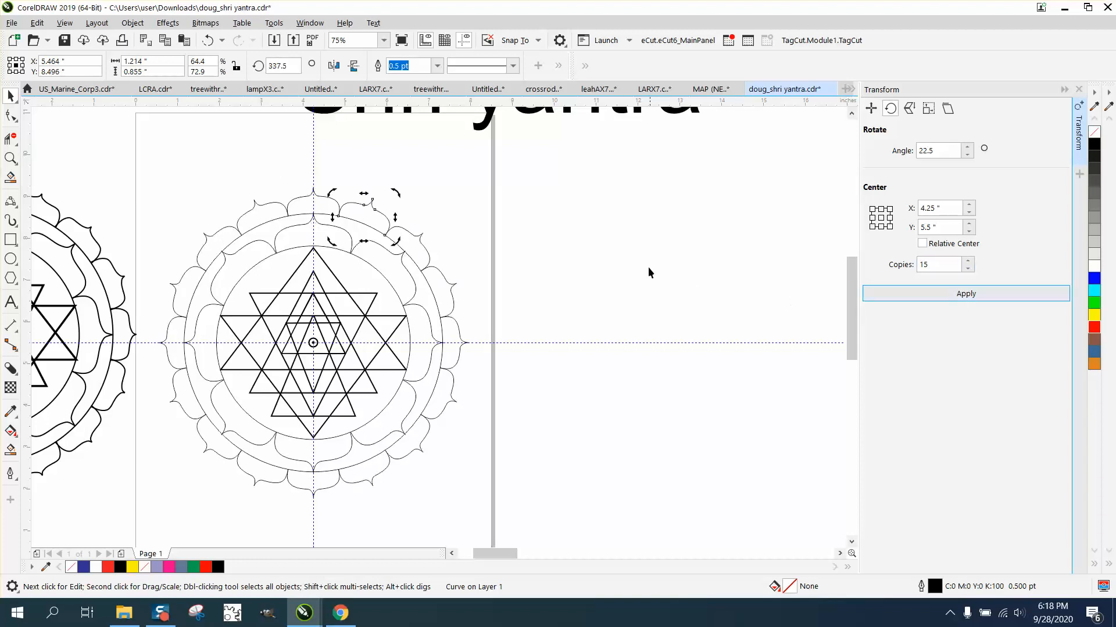
pyautogui.click(1078, 90)
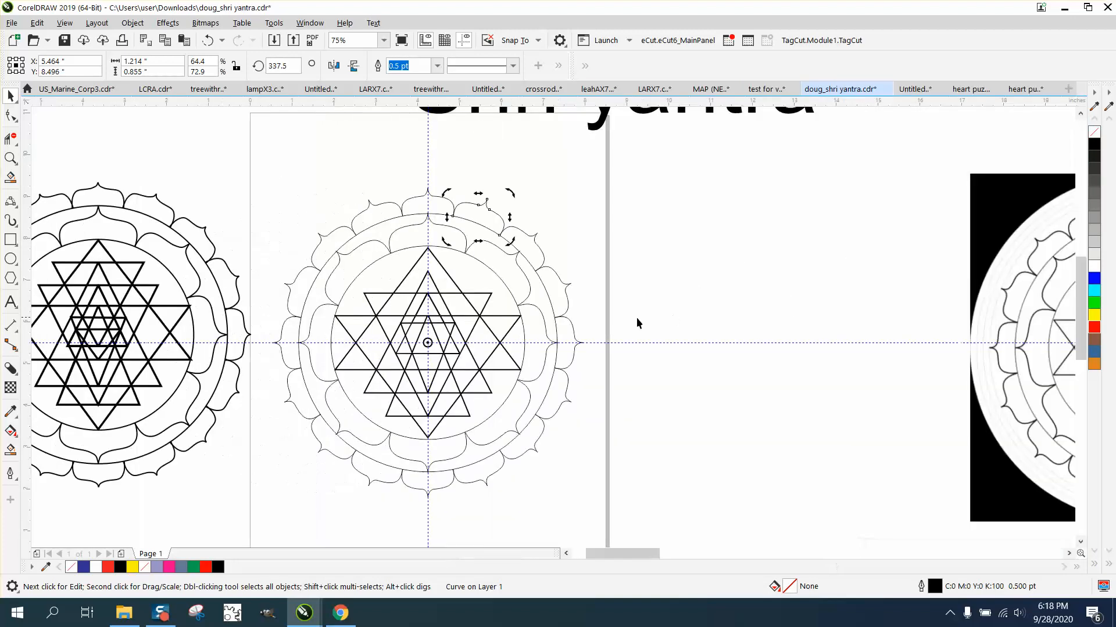
# Set the nudge distance to 9 inches and nudge the triangle group out of the circles to the right
pyautogui.scroll(-1, 634, 316)
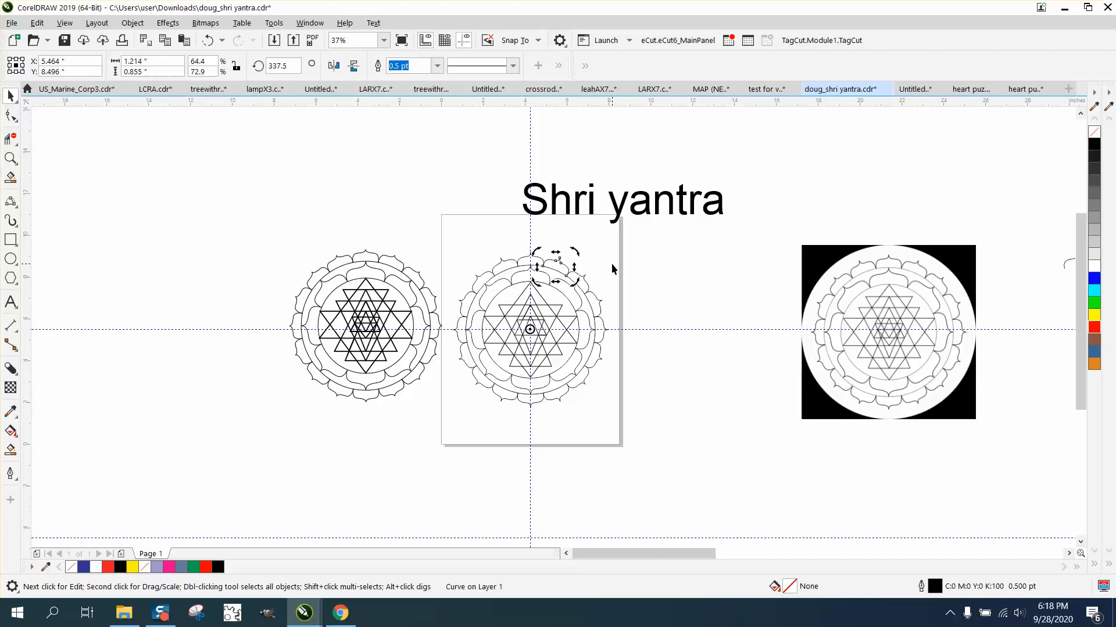
pyautogui.click(550, 304)
pyautogui.click(546, 304)
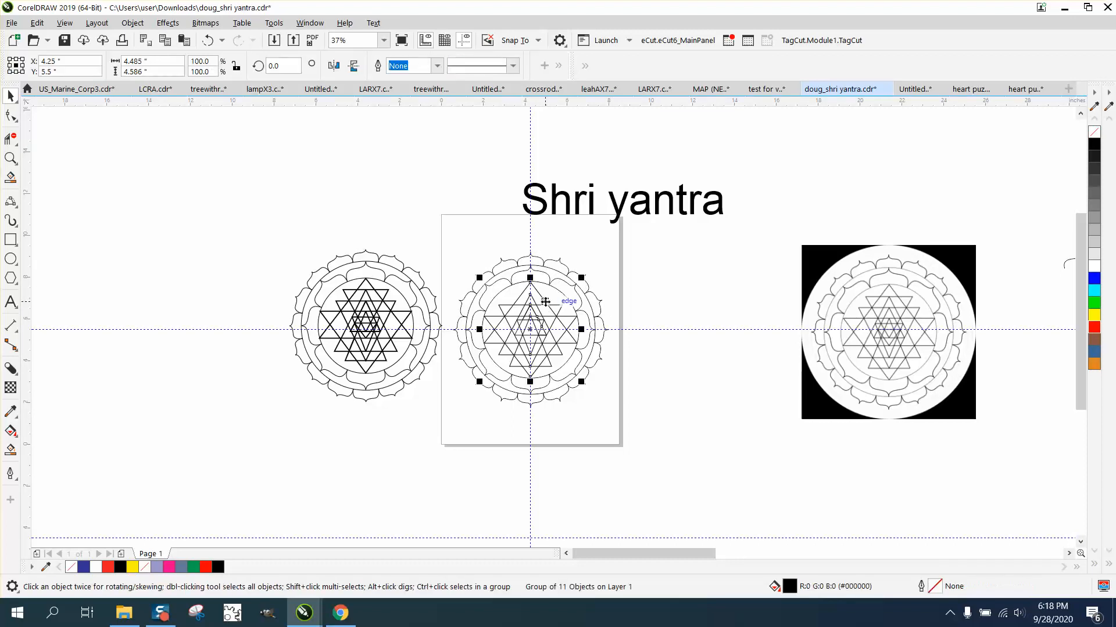
pyautogui.click(697, 298)
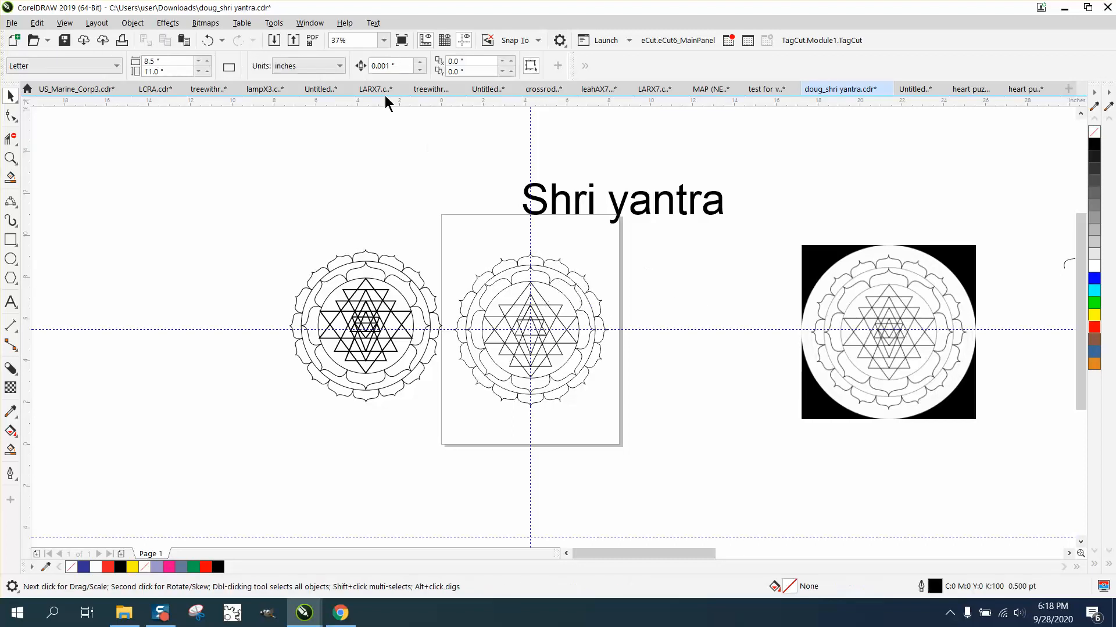
pyautogui.moveTo(408, 68); pyautogui.dragTo(330, 66)
pyautogui.write('9')
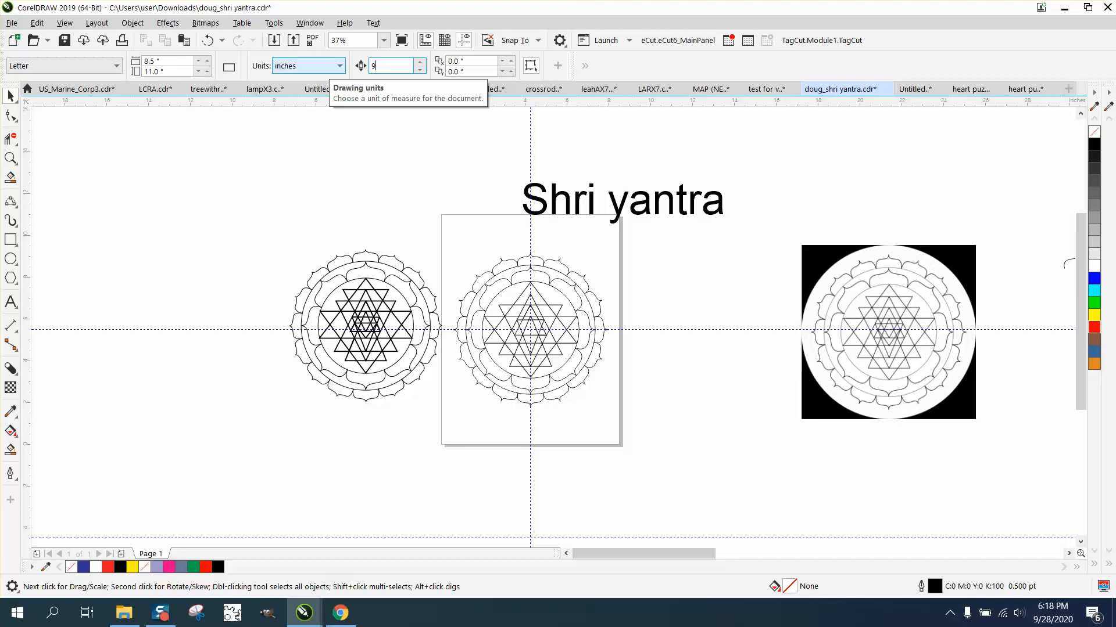
pyautogui.click(555, 318)
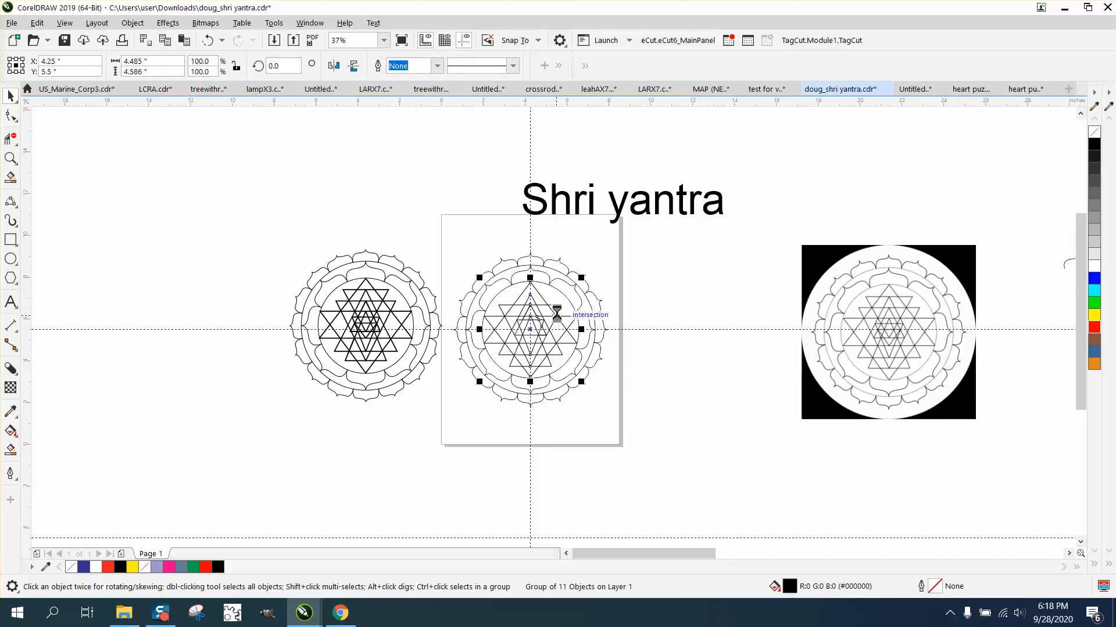
pyautogui.press('Right')
# Give all the circles and petals on the page a 2 pt outline in RGB black
pyautogui.moveTo(452, 239); pyautogui.dragTo(623, 427)
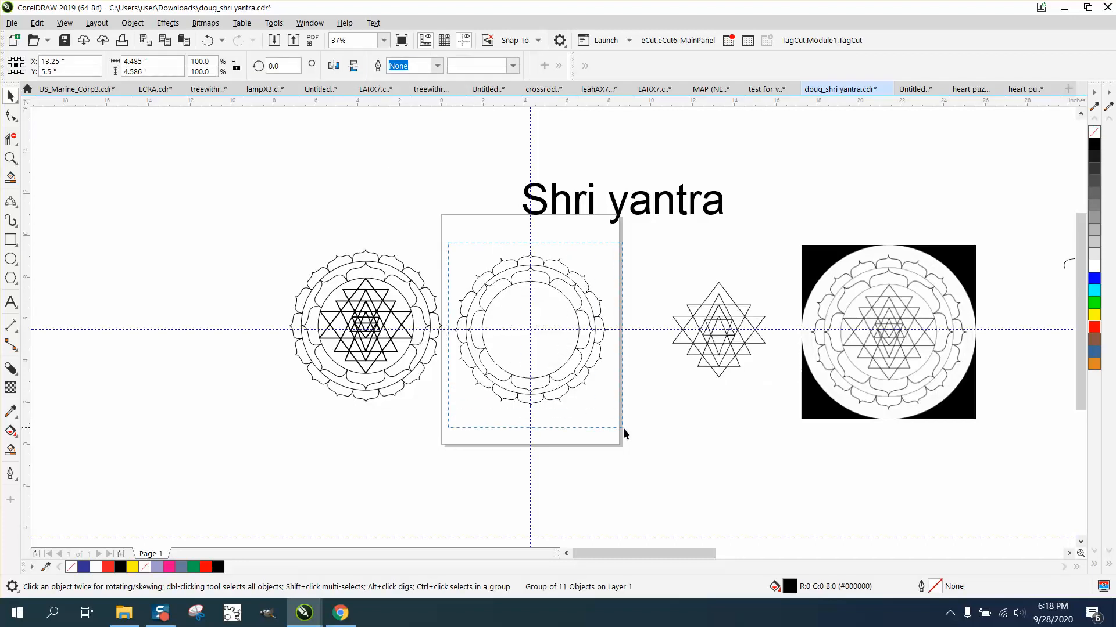
pyautogui.doubleClick(936, 588)
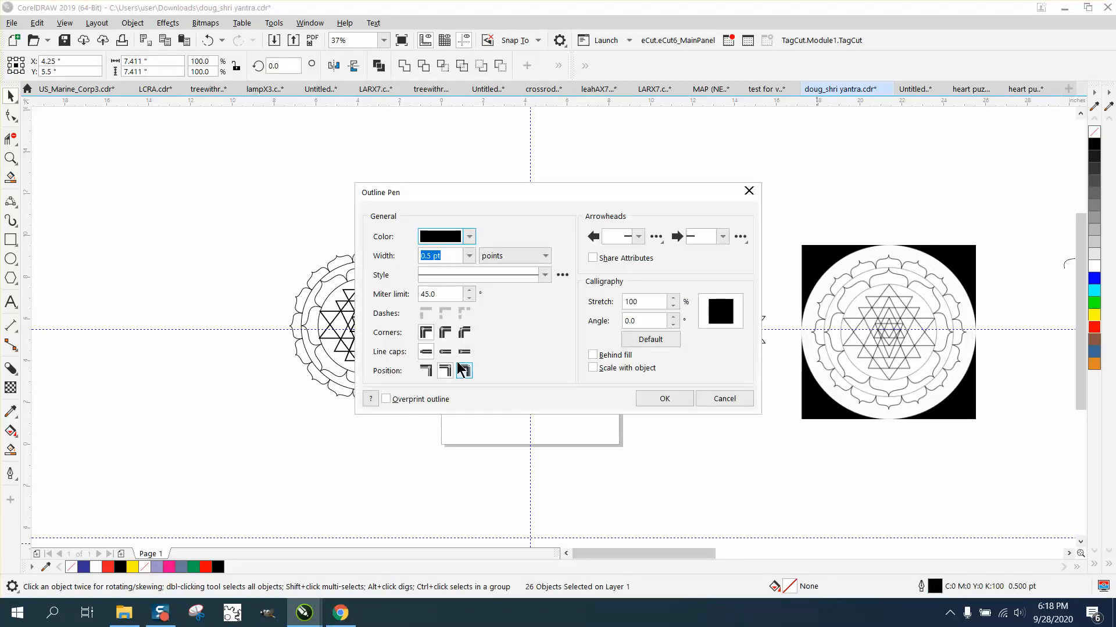
pyautogui.click(468, 238)
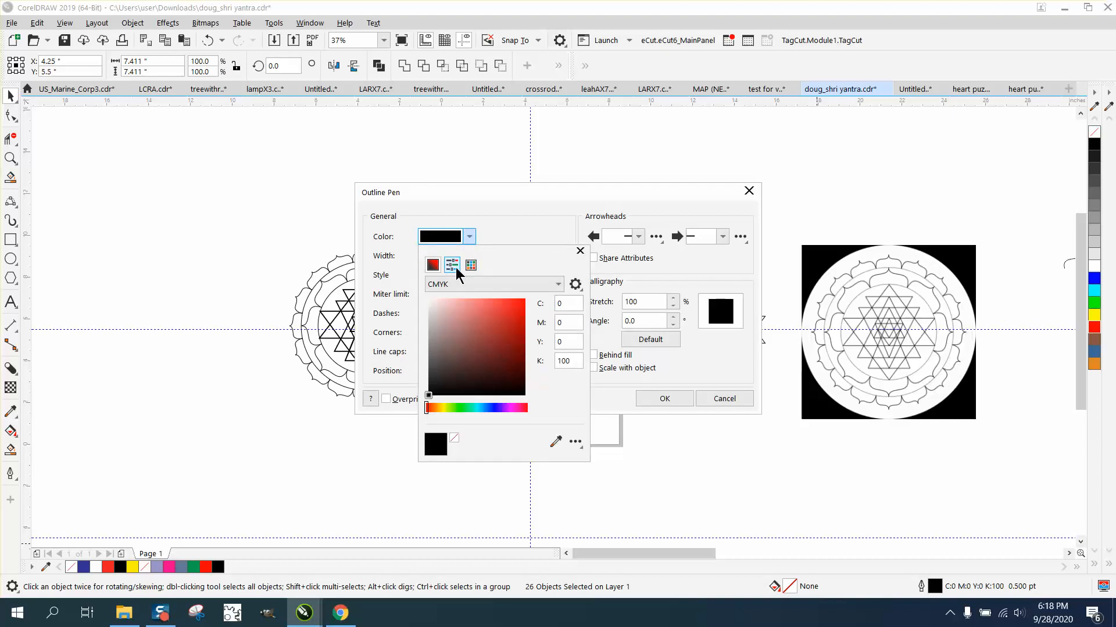
pyautogui.click(558, 284)
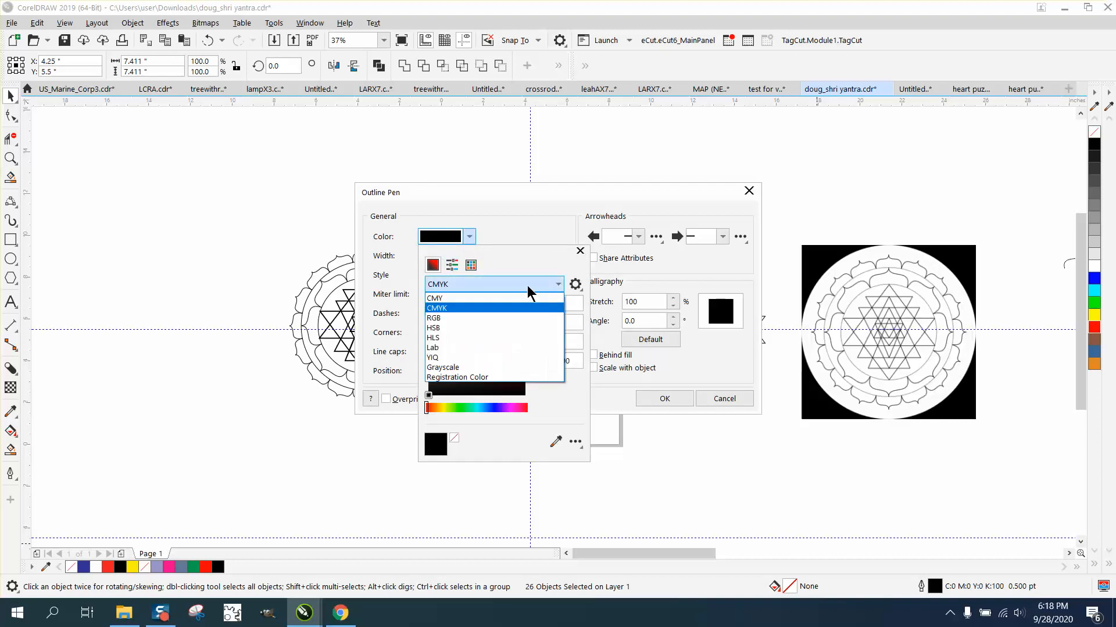
pyautogui.click(436, 318)
pyautogui.click(584, 251)
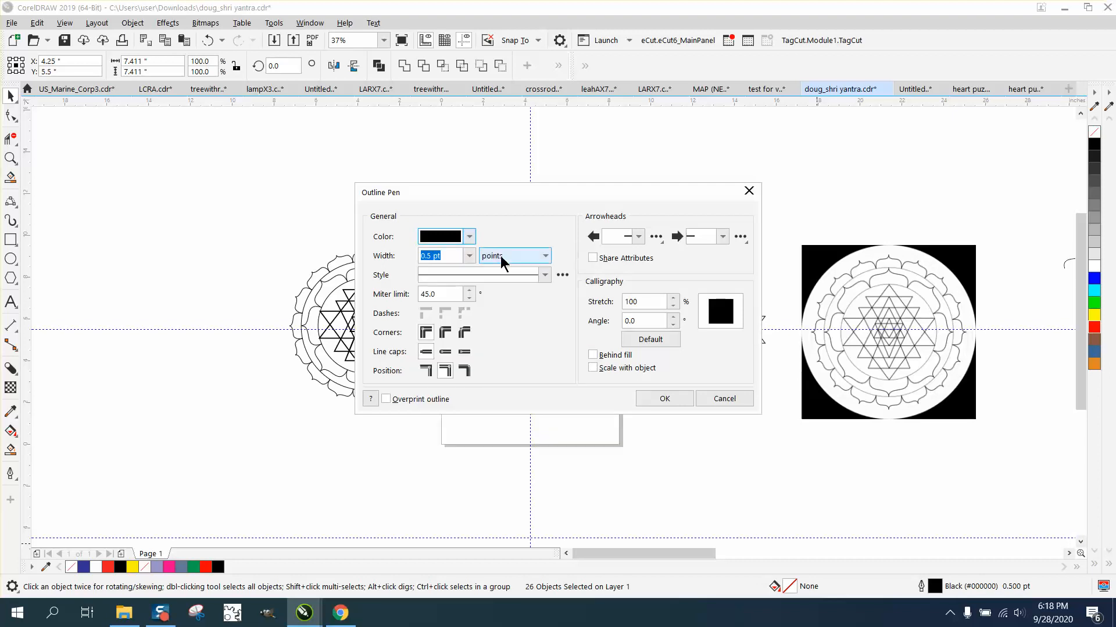
pyautogui.click(467, 256)
pyautogui.click(435, 329)
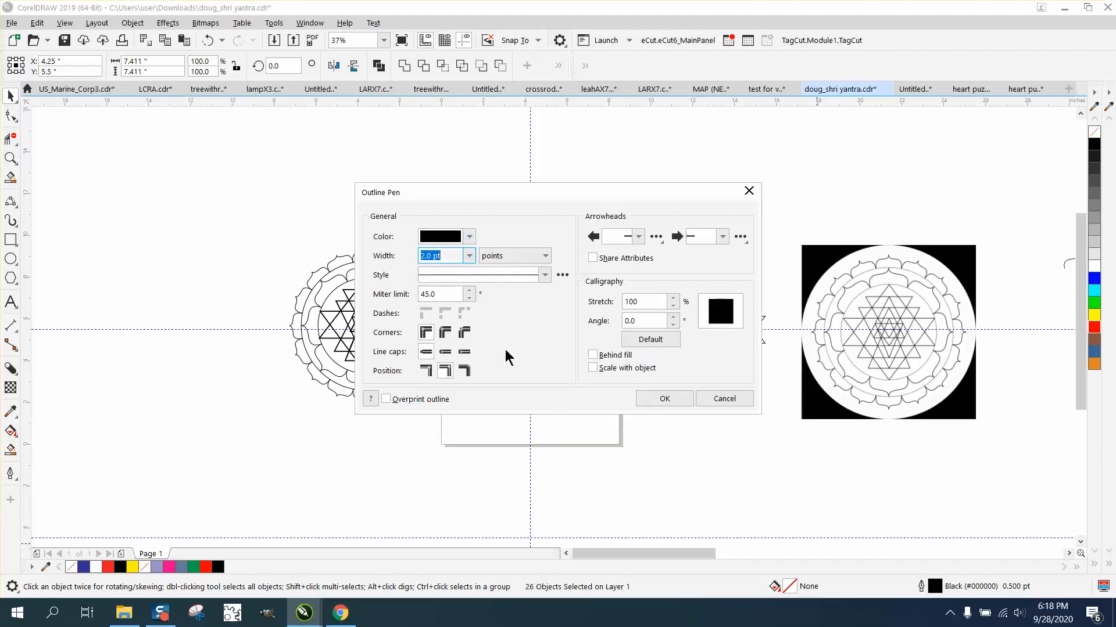
pyautogui.click(592, 367)
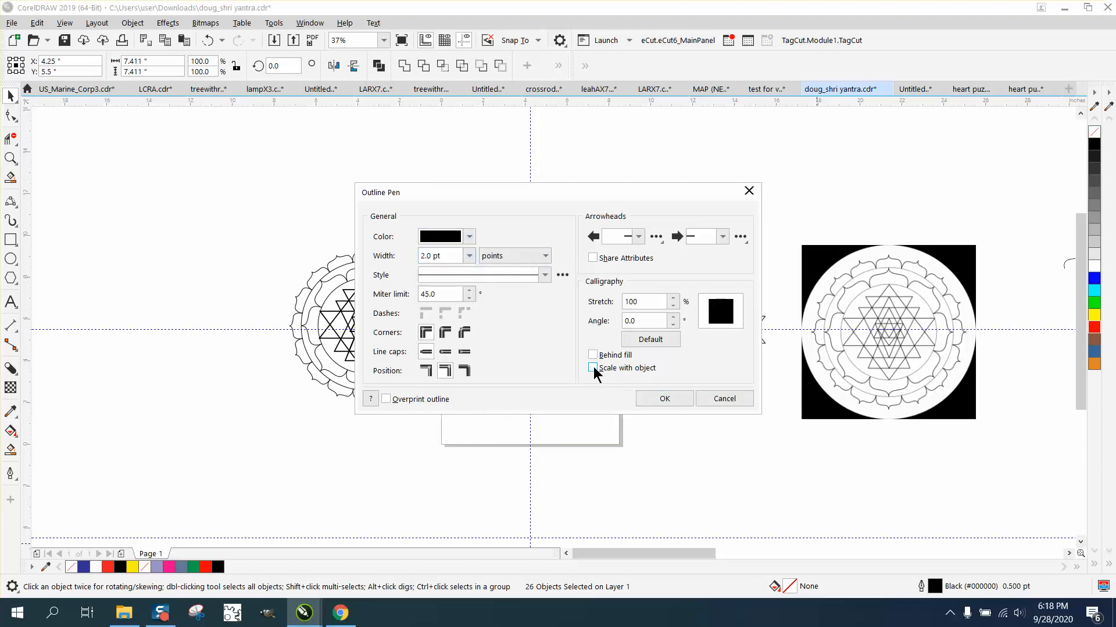
pyautogui.click(666, 398)
# Centre the triangle group back on the page and examine where the lowest inner triangle tip meets the horizontal bar
pyautogui.click(712, 342)
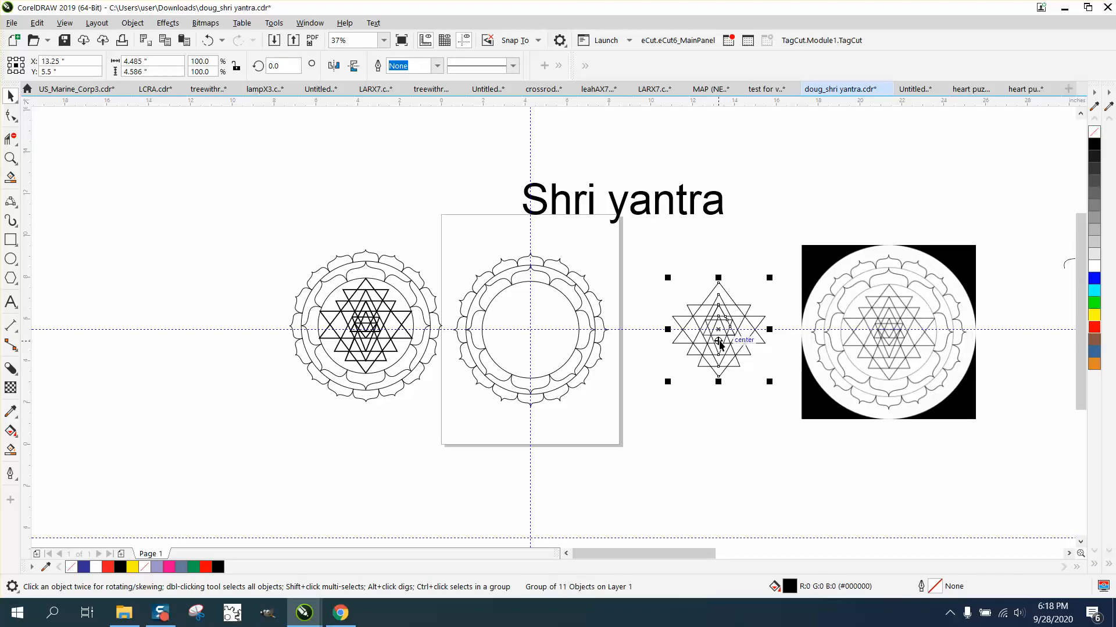
pyautogui.press('p')
pyautogui.click(10, 158)
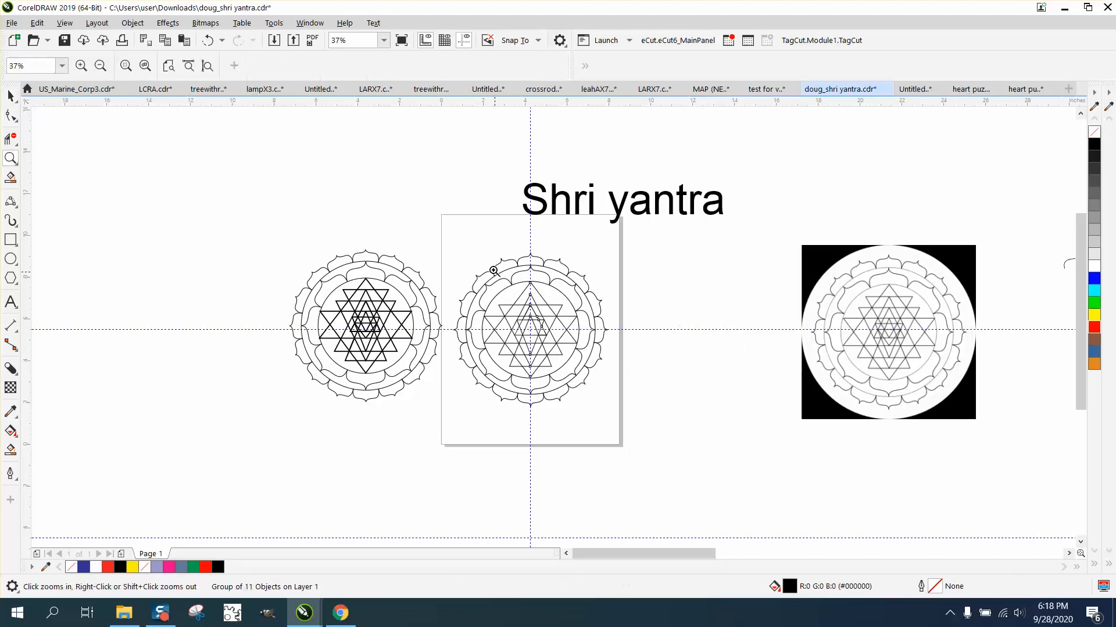
pyautogui.click(683, 422)
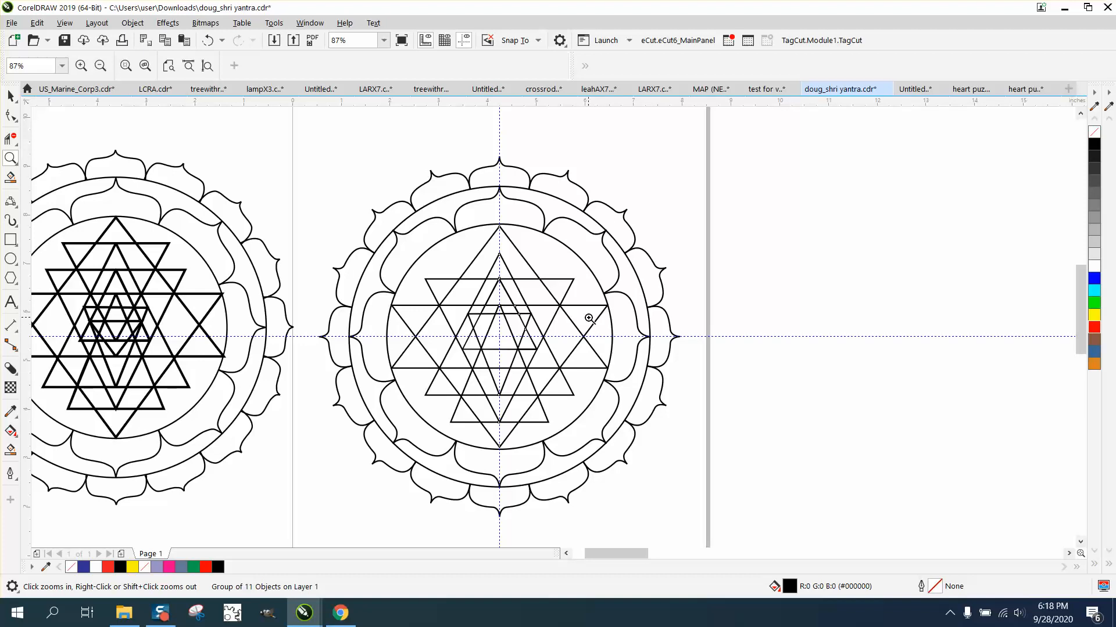
pyautogui.moveTo(491, 411); pyautogui.dragTo(513, 433)
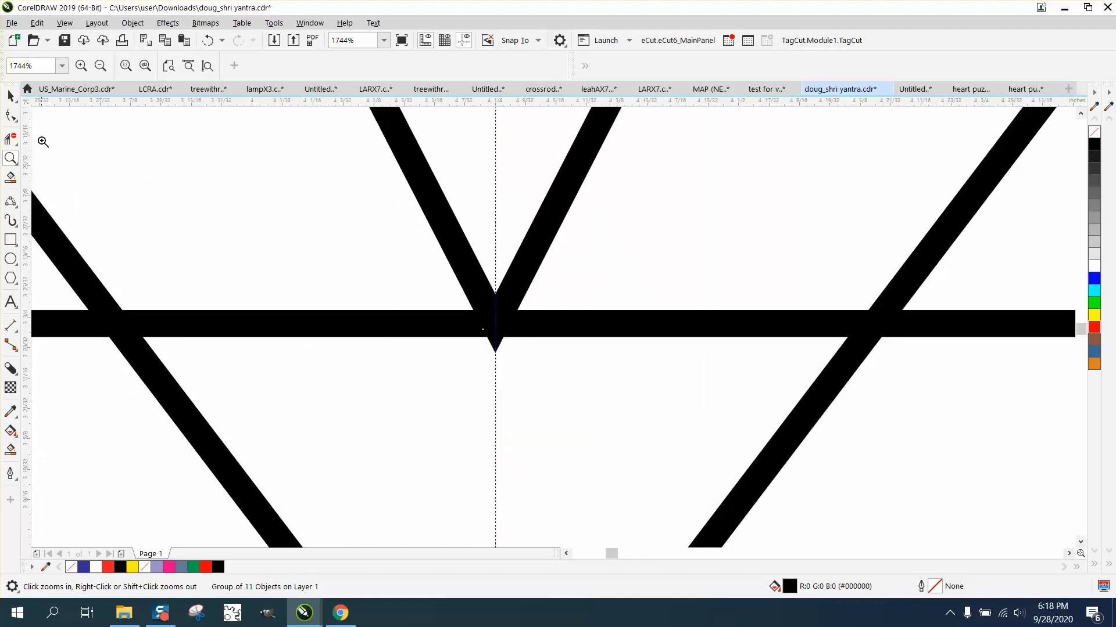
pyautogui.click(11, 114)
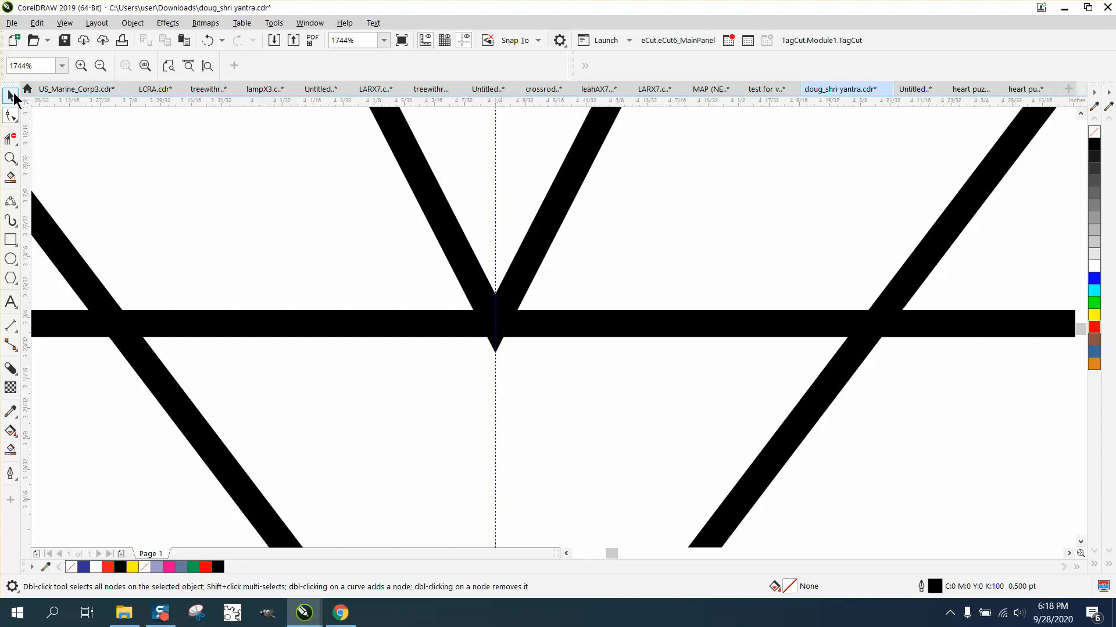
pyautogui.click(11, 95)
pyautogui.click(471, 259)
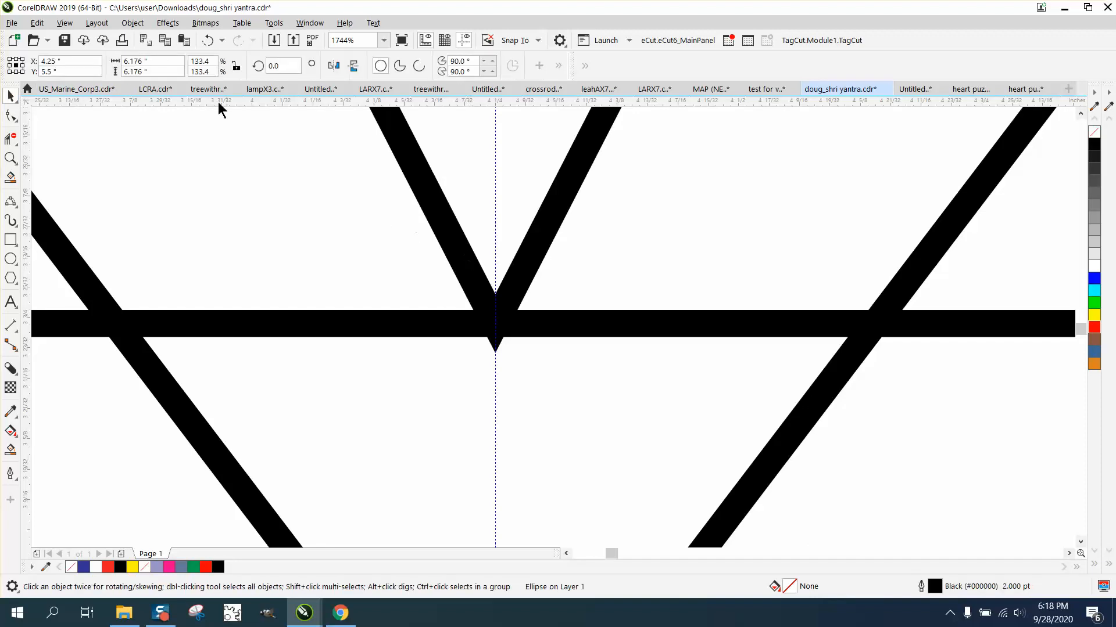
pyautogui.click(141, 28)
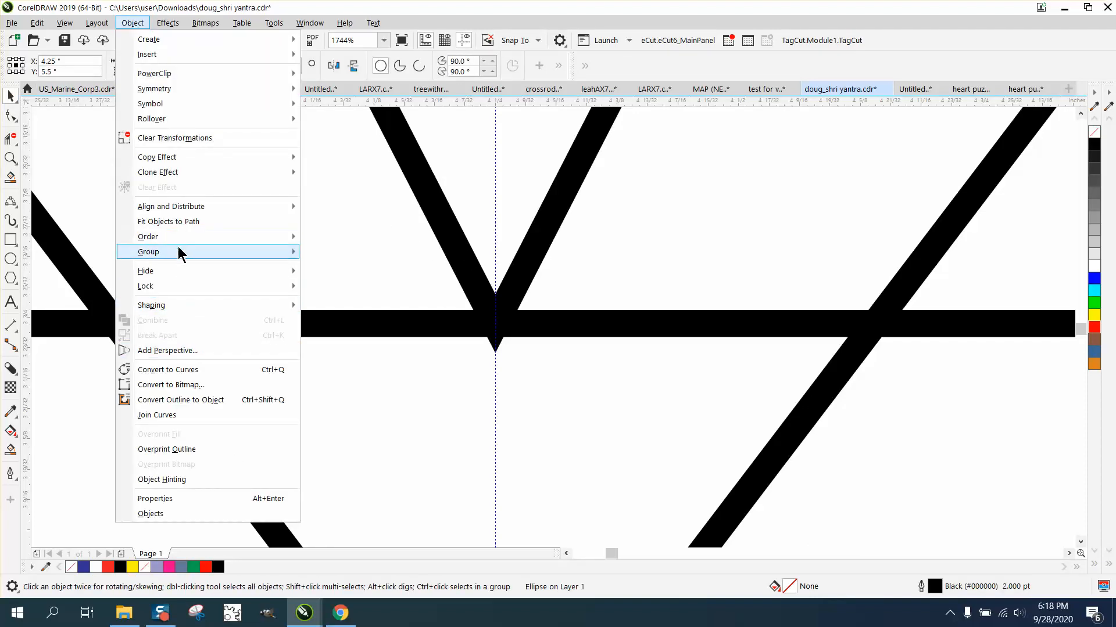
pyautogui.moveTo(272, 255)
pyautogui.scroll(-2, 484, 274)
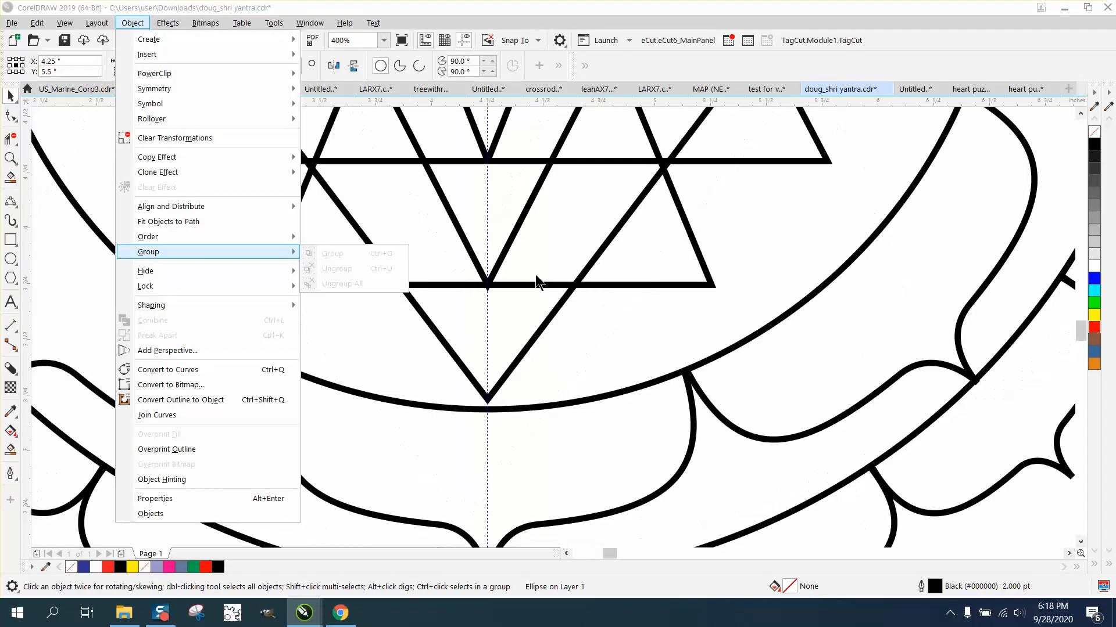
pyautogui.scroll(-1, 538, 283)
pyautogui.click(755, 211)
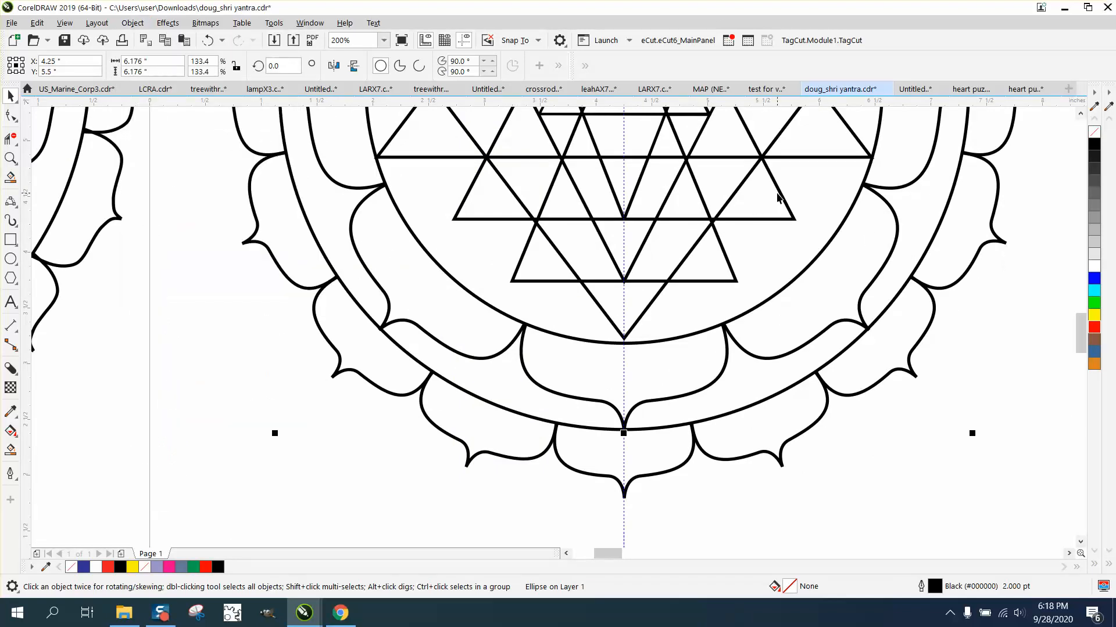
# Ungroup the triangle group inside the inner circle
pyautogui.click(779, 197)
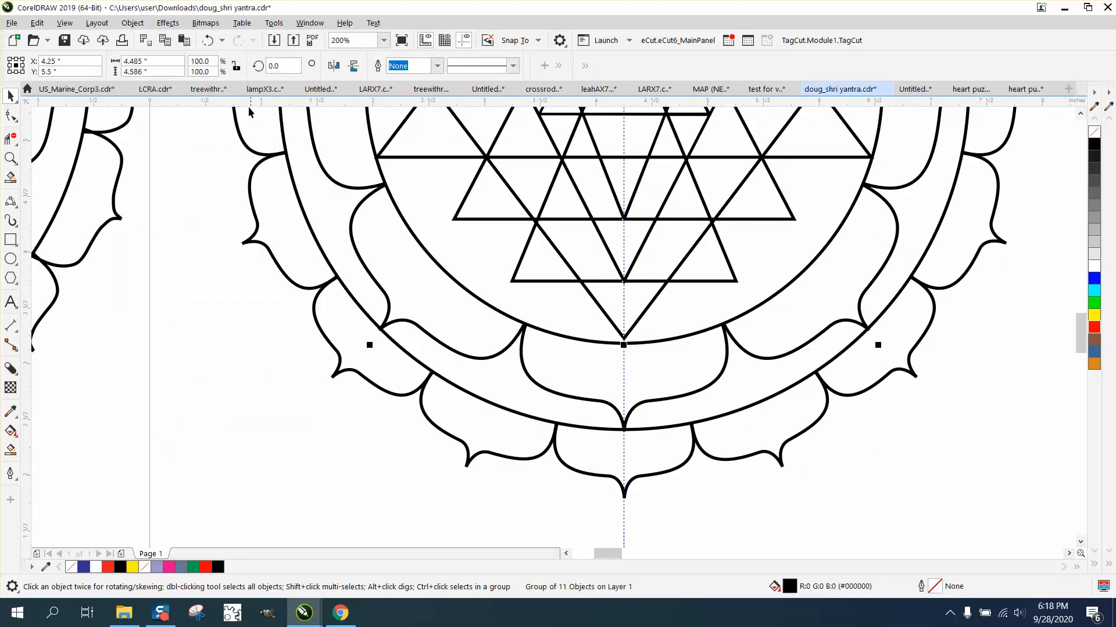
pyautogui.click(132, 23)
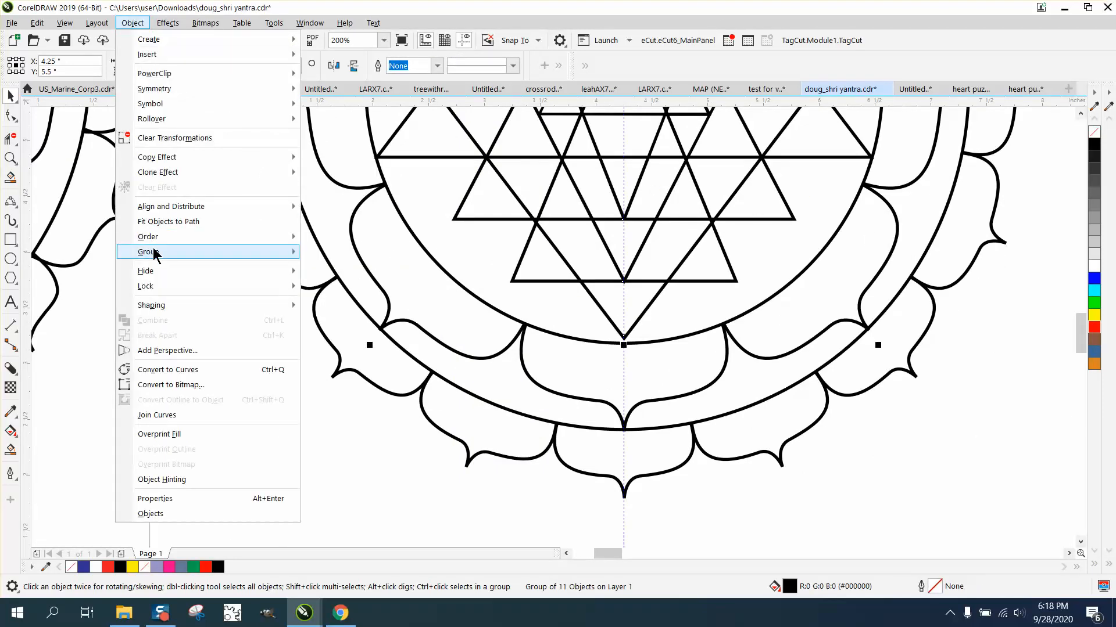
pyautogui.moveTo(156, 254)
pyautogui.click(329, 270)
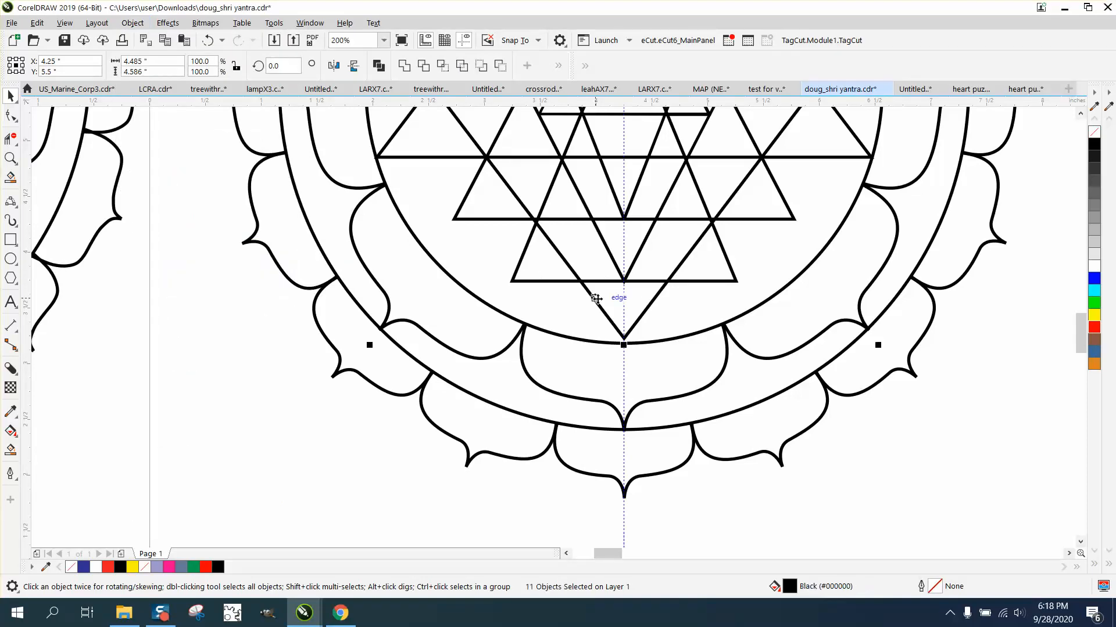
# Try to trim the triangle tip protruding below the lowest horizontal bar with Virtual Segment Delete
pyautogui.click(10, 157)
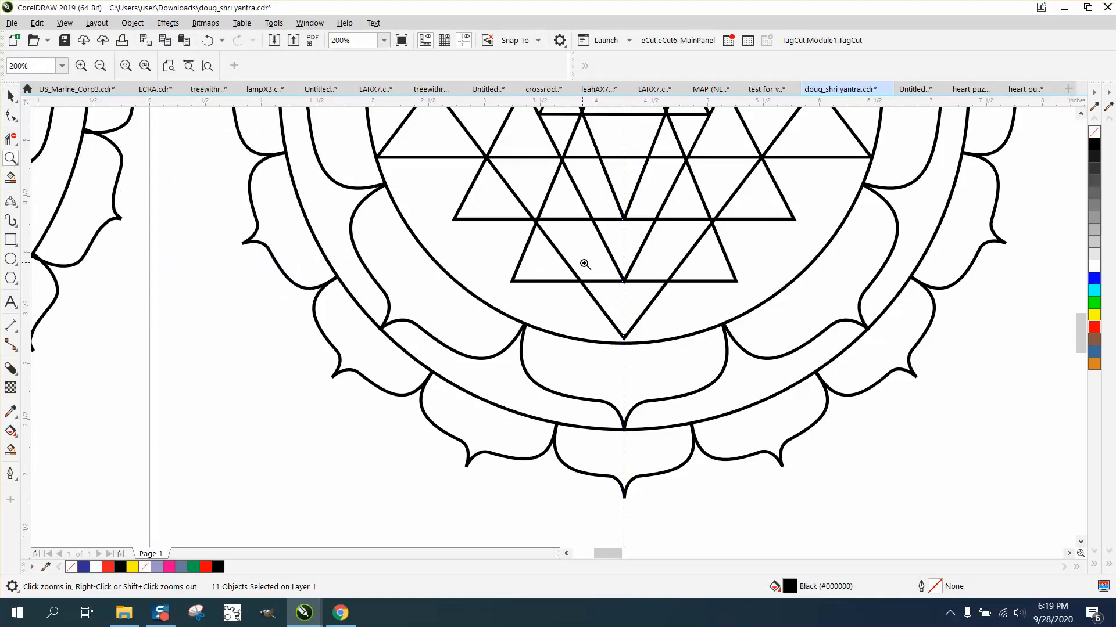
pyautogui.moveTo(664, 328); pyautogui.dragTo(664, 329)
pyautogui.click(10, 139)
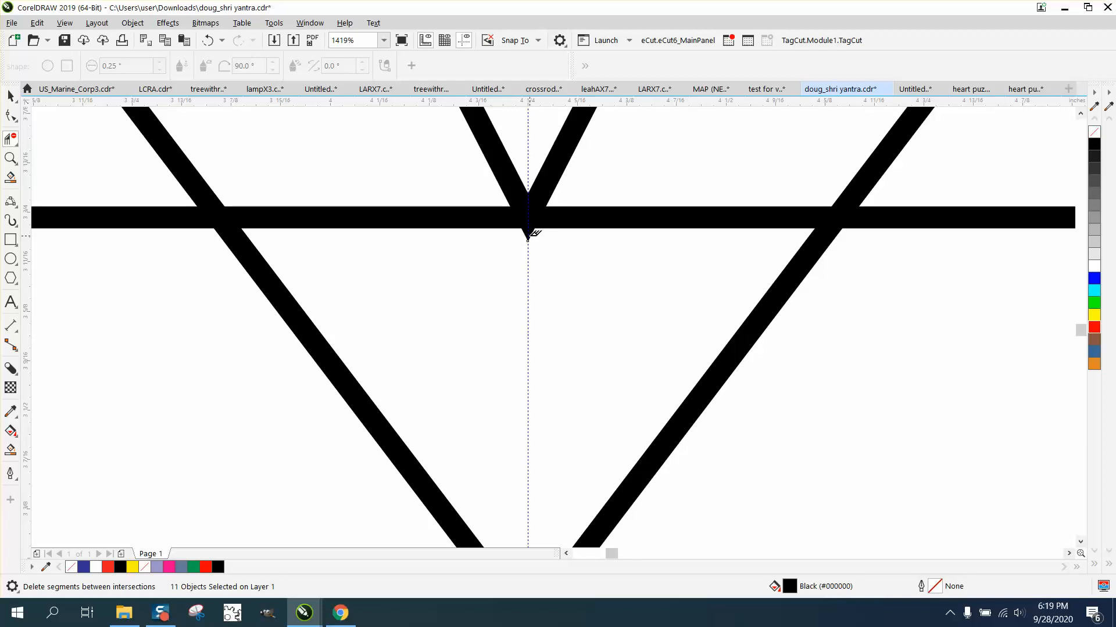
pyautogui.click(530, 233)
pyautogui.doubleClick(10, 95)
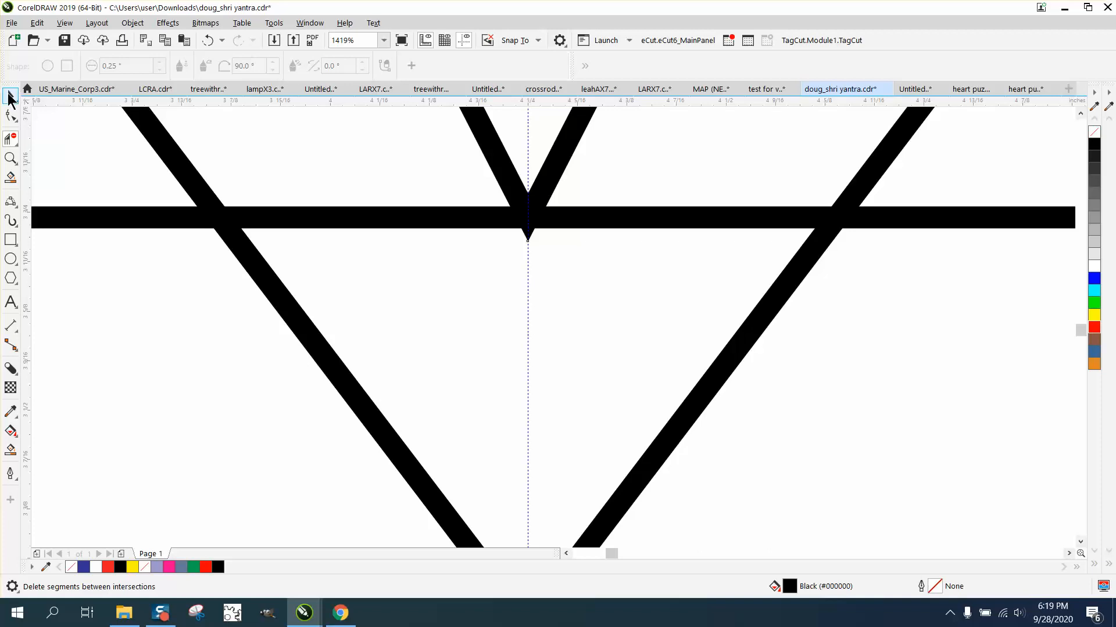
# Convert the outer circle's outline to an object
pyautogui.click(511, 182)
pyautogui.click(132, 23)
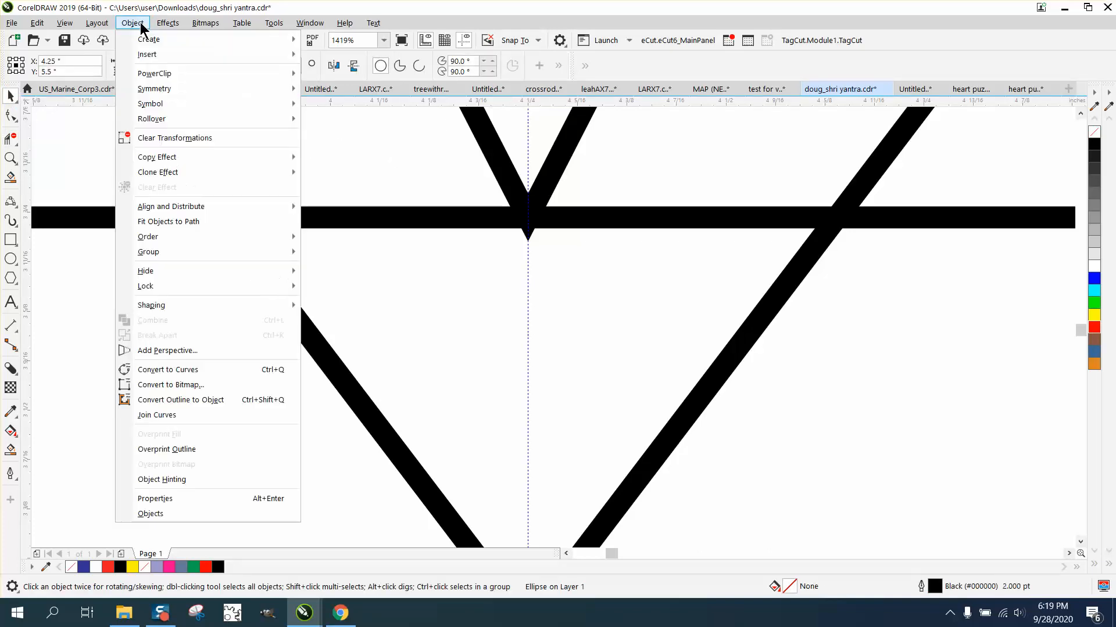
pyautogui.click(199, 396)
pyautogui.press('F10')
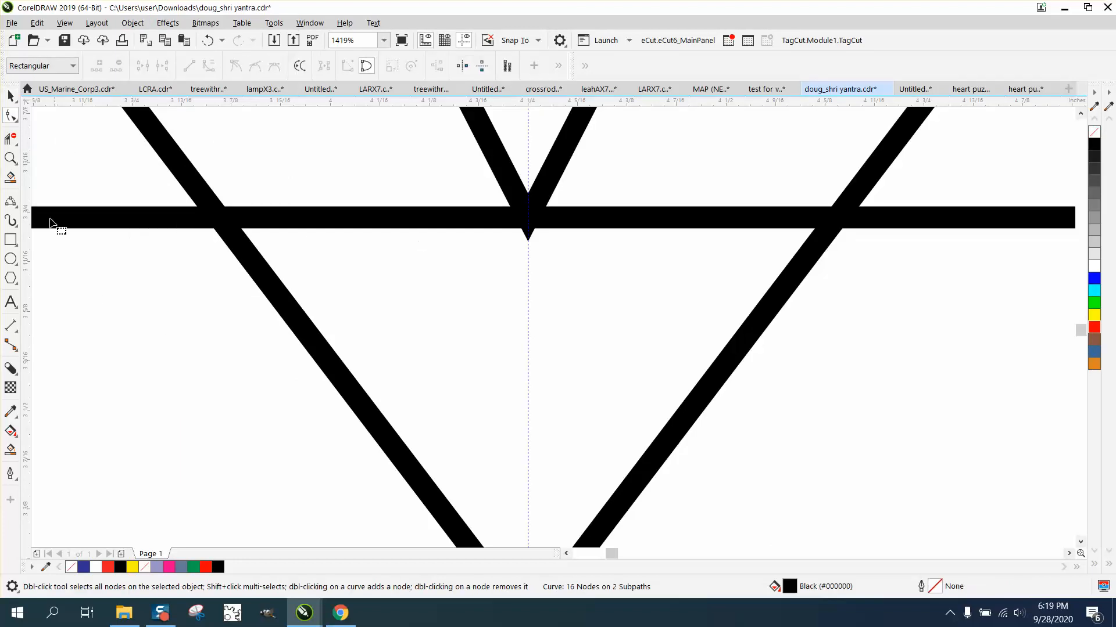
# Try Virtual Segment Delete on the protruding triangle tip again, and review the whole yantra
pyautogui.click(11, 139)
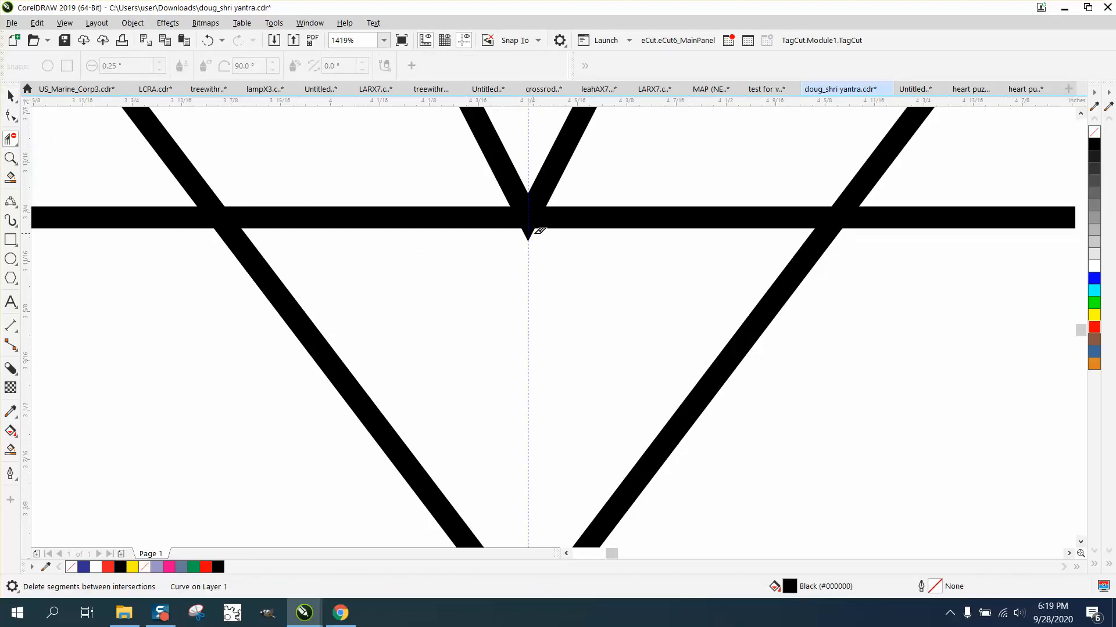
pyautogui.click(528, 231)
pyautogui.scroll(-6, 509, 277)
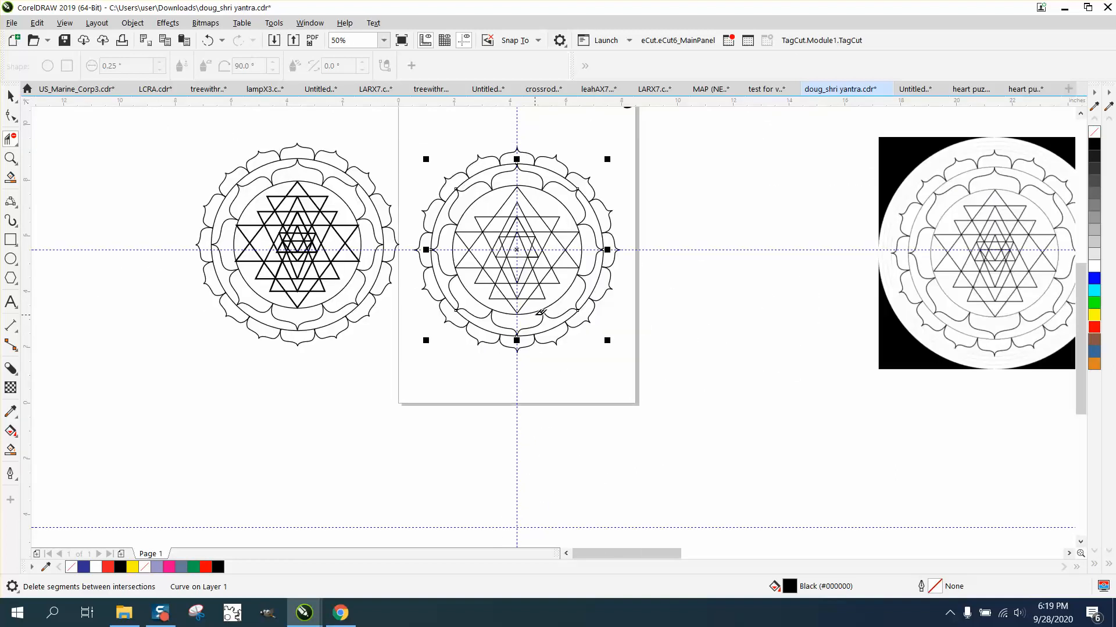
pyautogui.click(11, 158)
pyautogui.moveTo(398, 150); pyautogui.dragTo(710, 348)
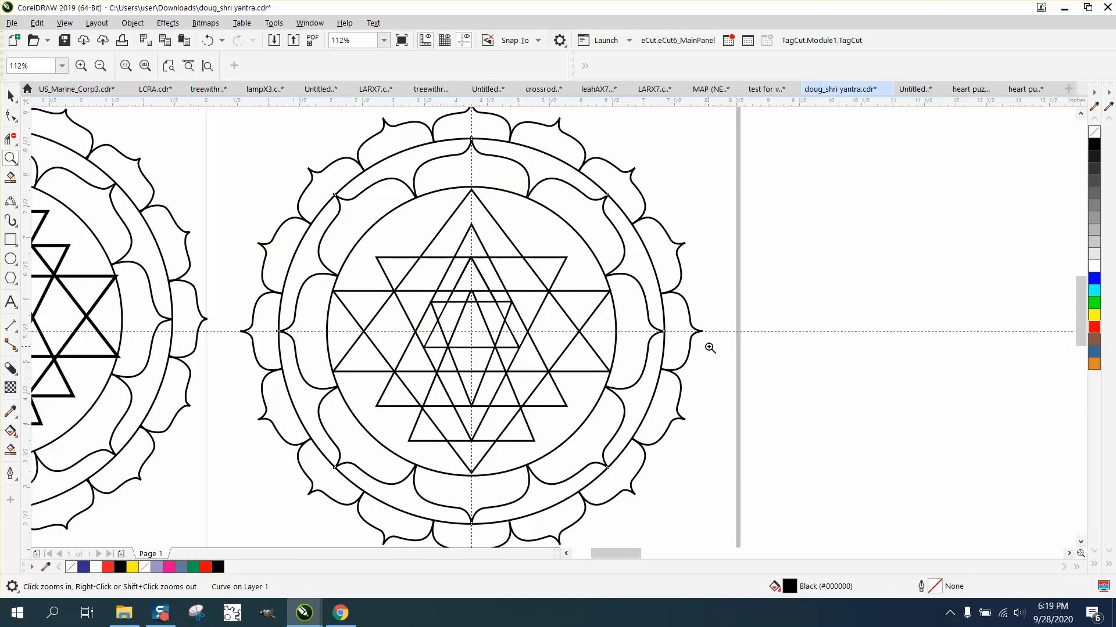